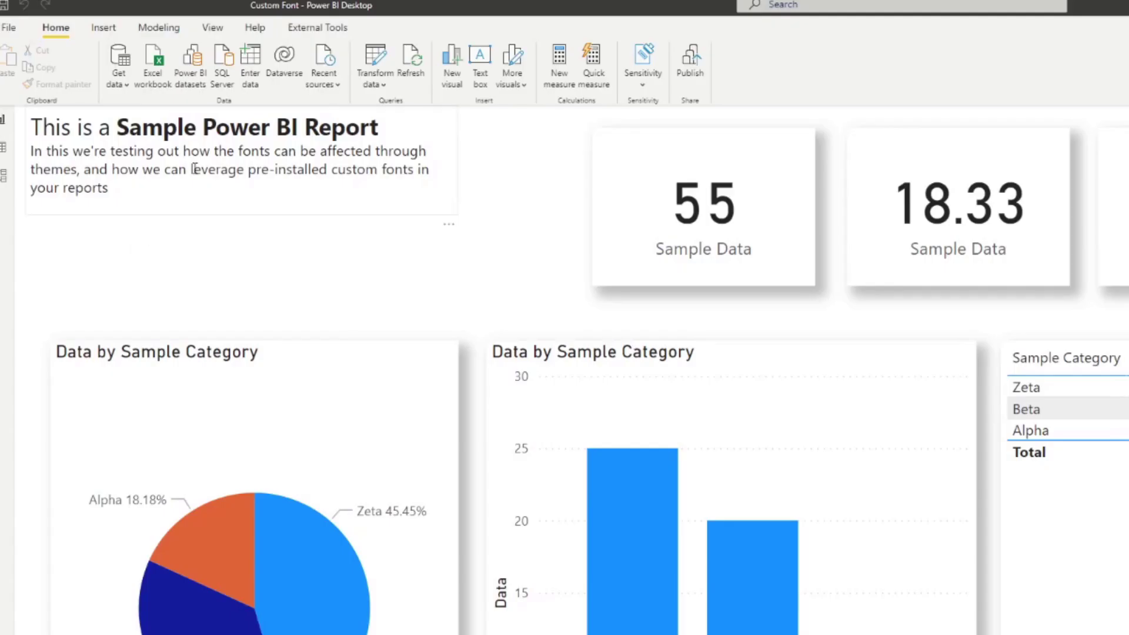
Browse the report title text box's font list, then close it without changing the font
left_click(141, 115)
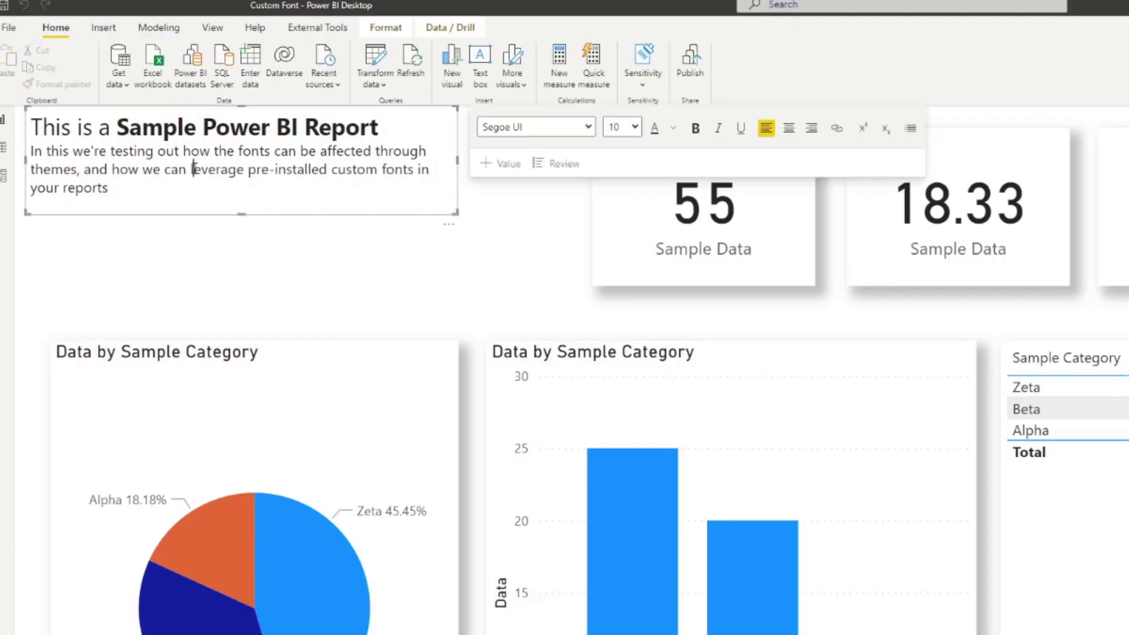
left_click(586, 127)
scroll(529, 235, "down", 1)
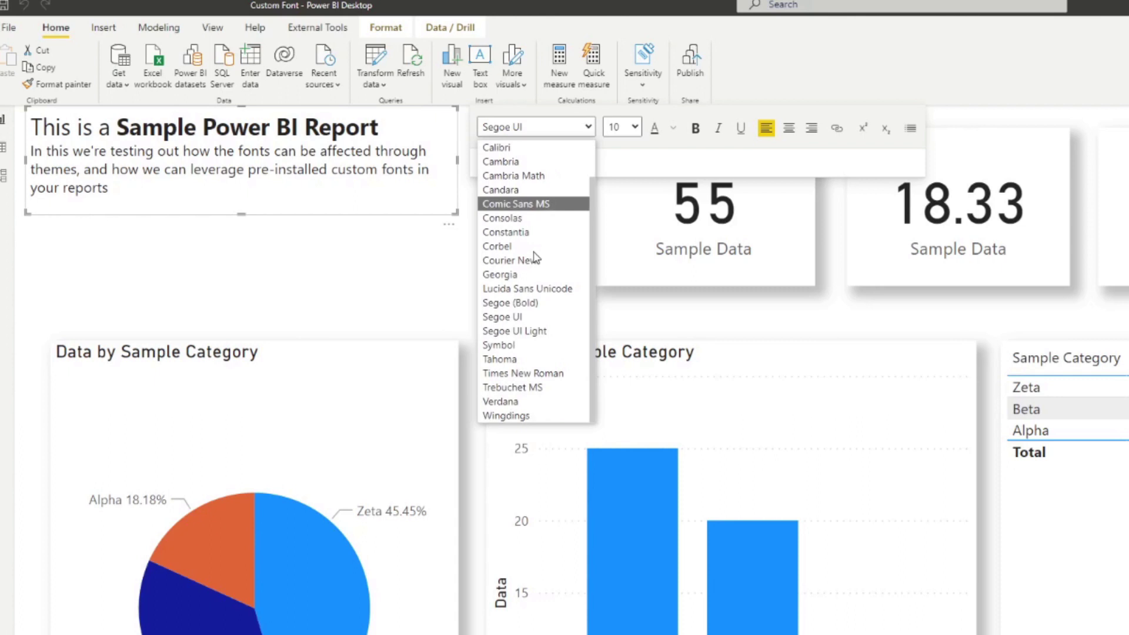
scroll(529, 230, "up", 1)
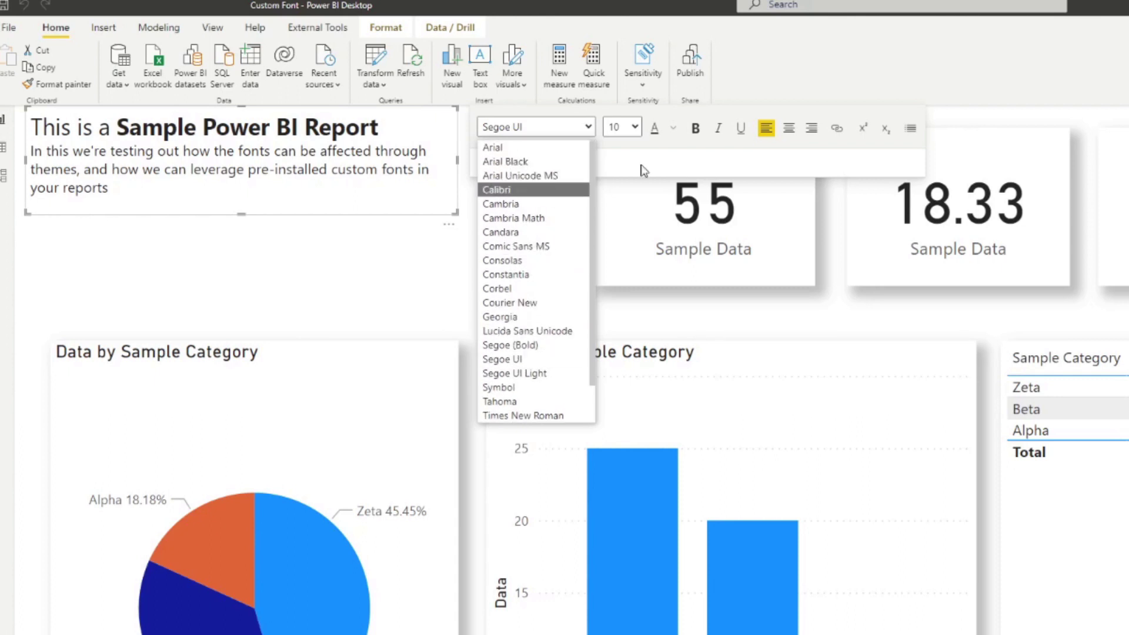
scroll(529, 364, "down", 1)
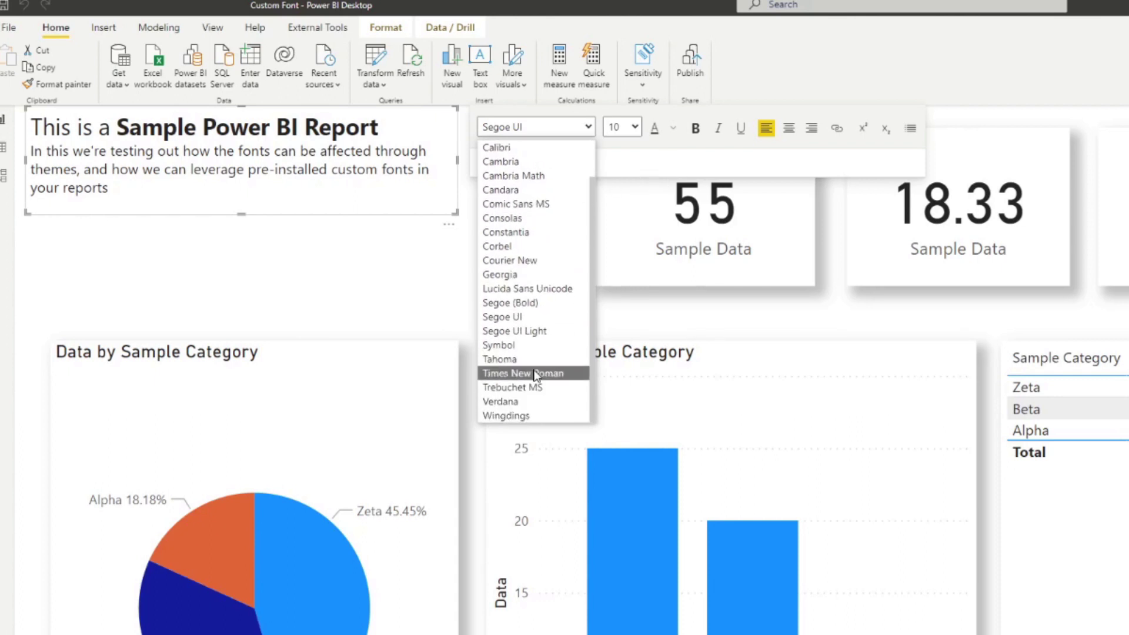
scroll(514, 175, "up", 1)
scroll(538, 352, "down", 1)
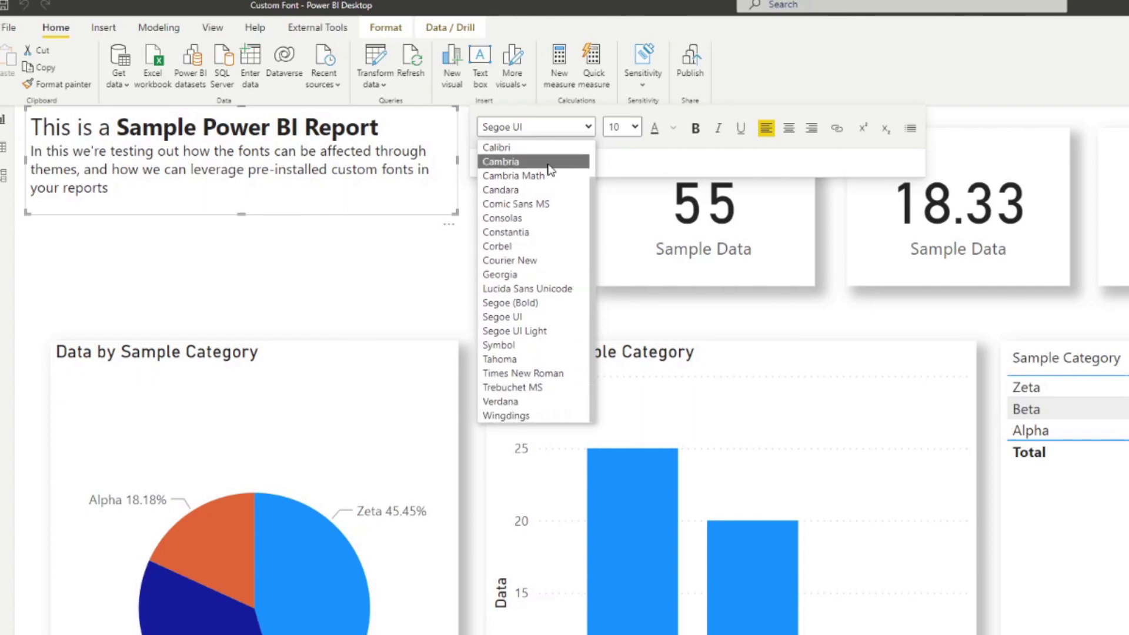
scroll(542, 195, "up", 1)
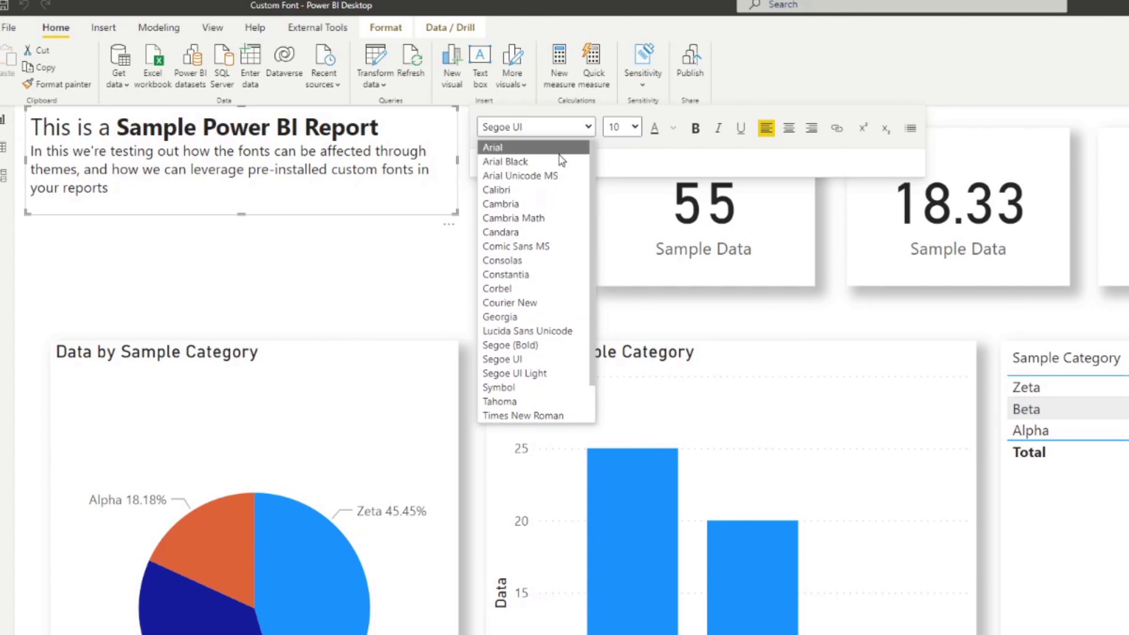
scroll(547, 376, "down", 1)
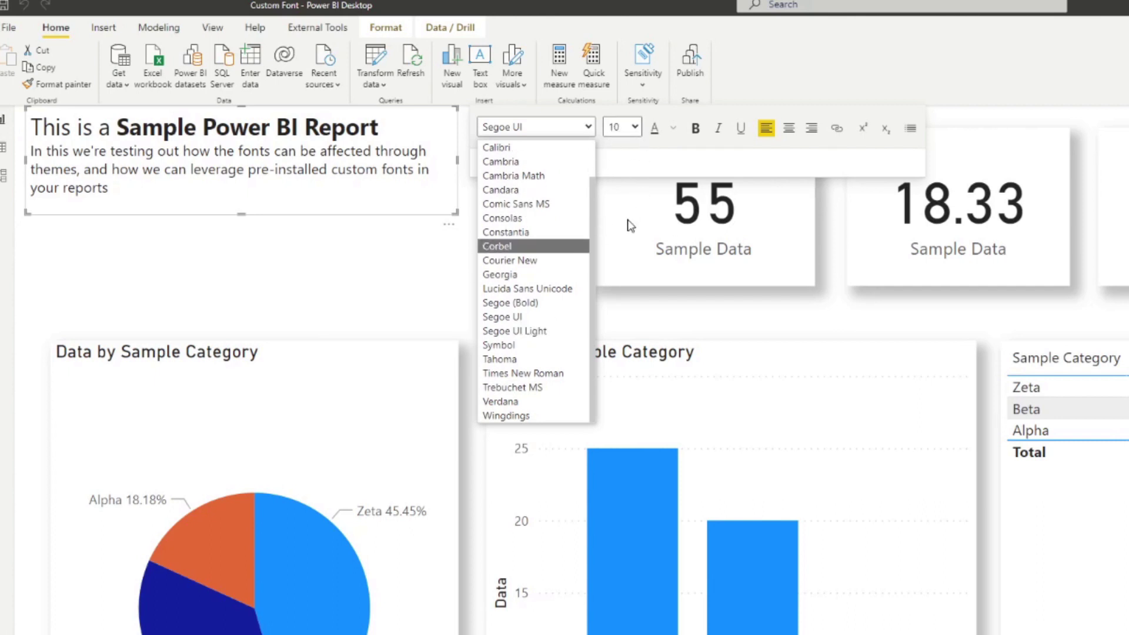
key("Escape")
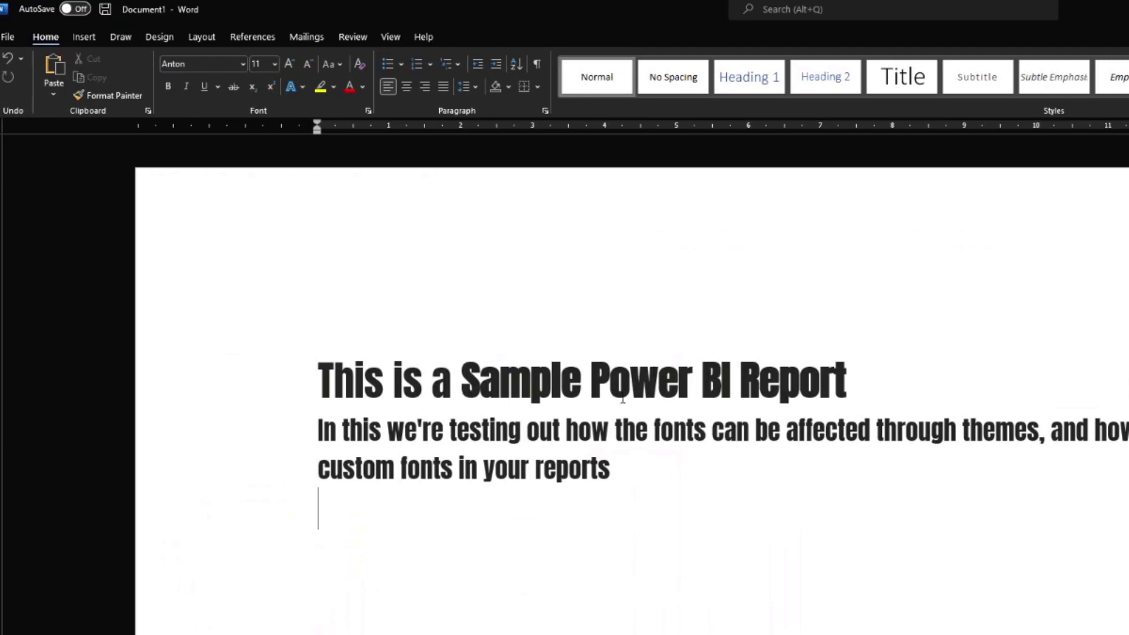
Select the heading and paragraph text and scroll through the installed fonts
left_click_drag(314, 376, 422, 385)
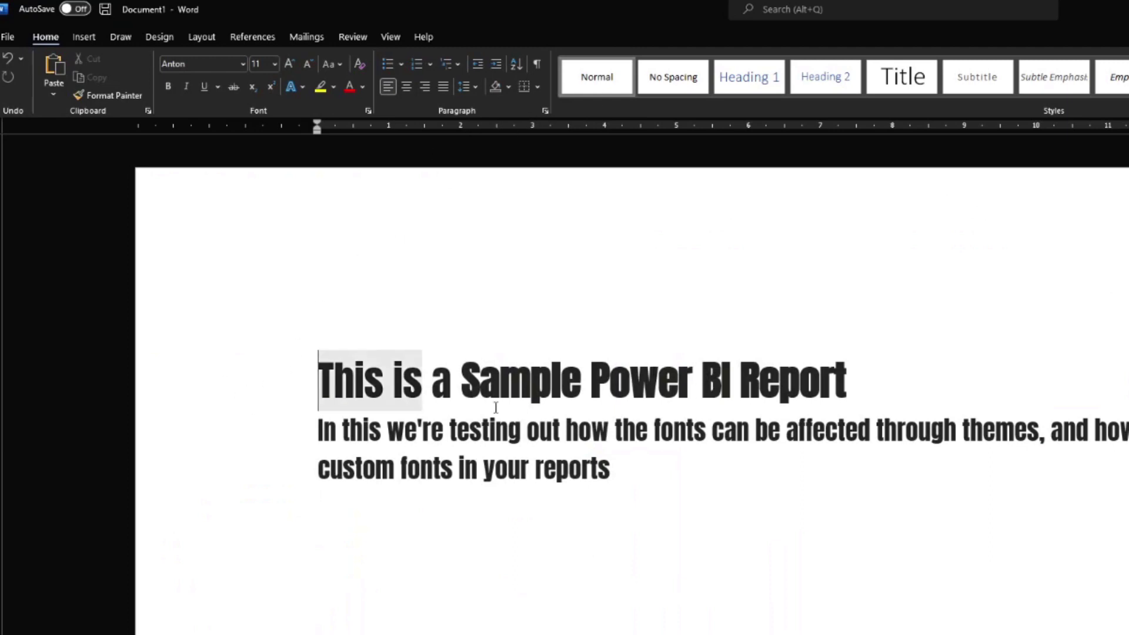
left_click_drag(495, 406, 637, 468)
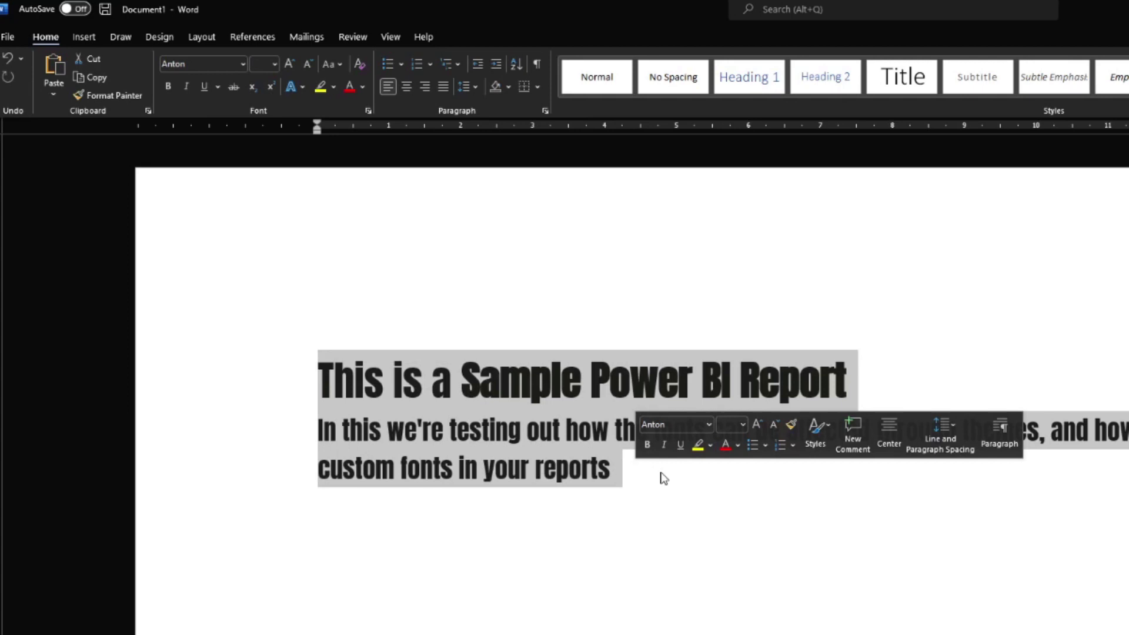
left_click(243, 64)
scroll(287, 345, "down", 7)
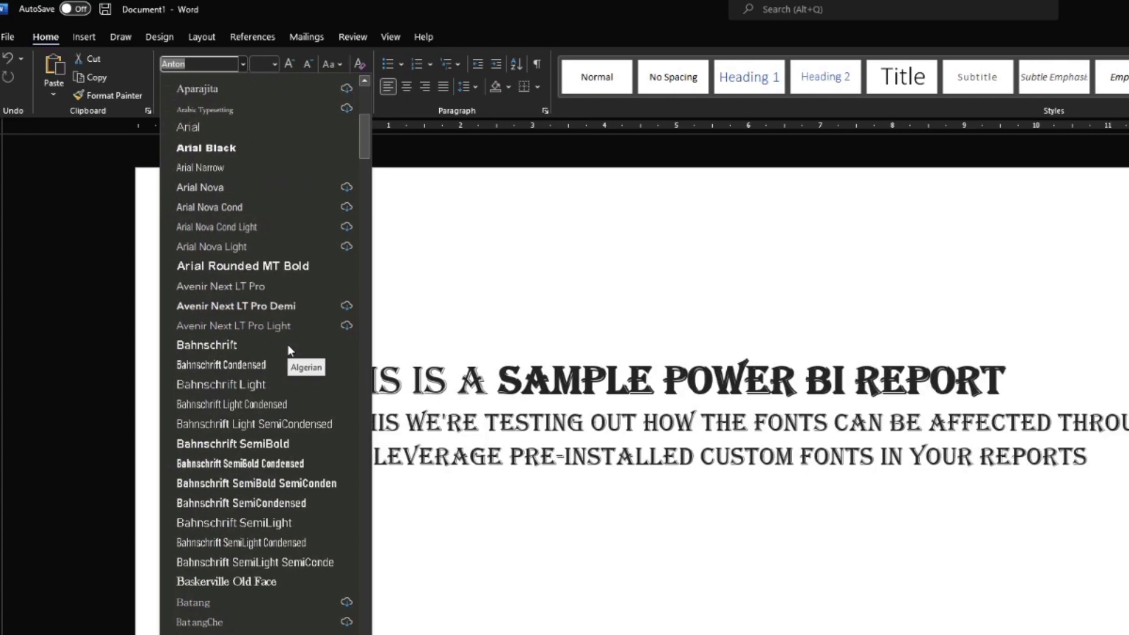
scroll(287, 345, "down", 5)
scroll(288, 345, "down", 14)
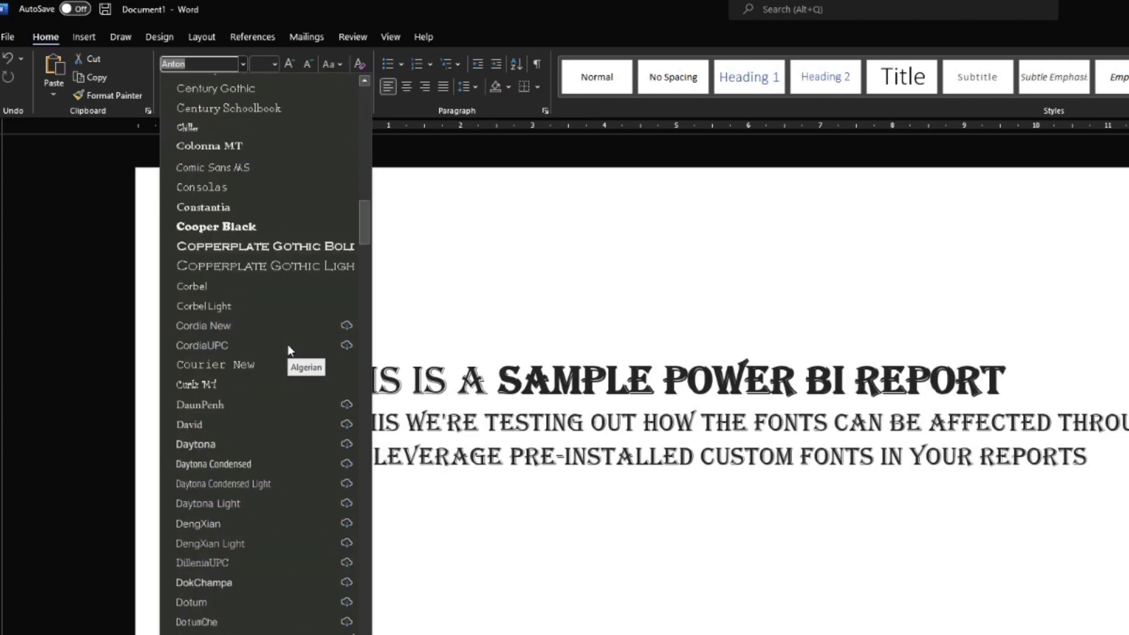
scroll(287, 345, "down", 5)
scroll(288, 345, "down", 5)
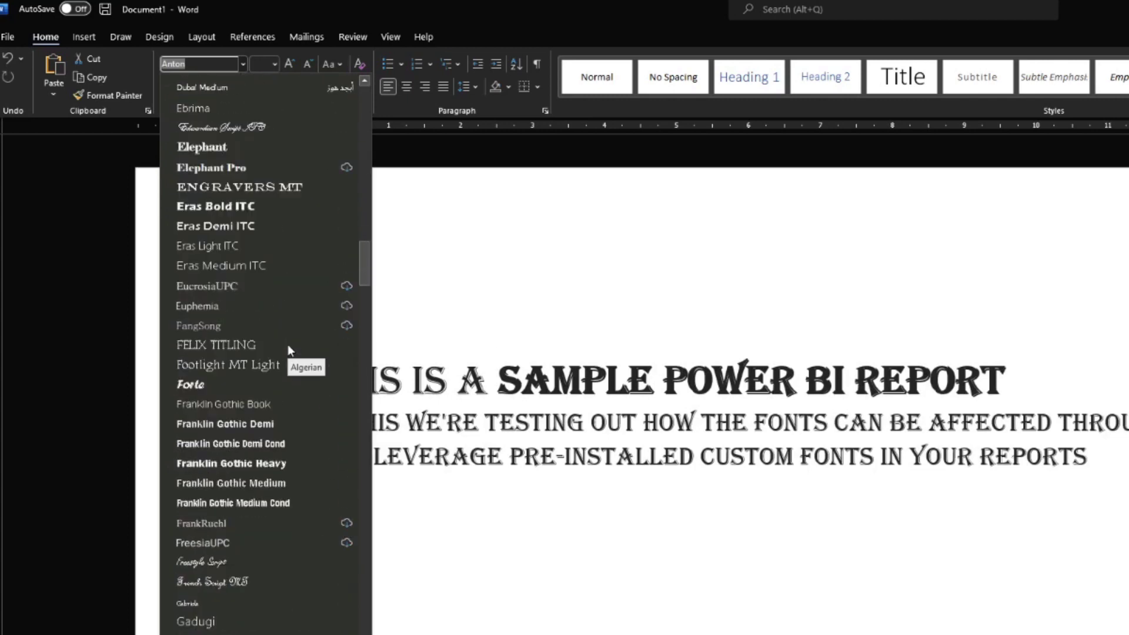
scroll(287, 344, "down", 4)
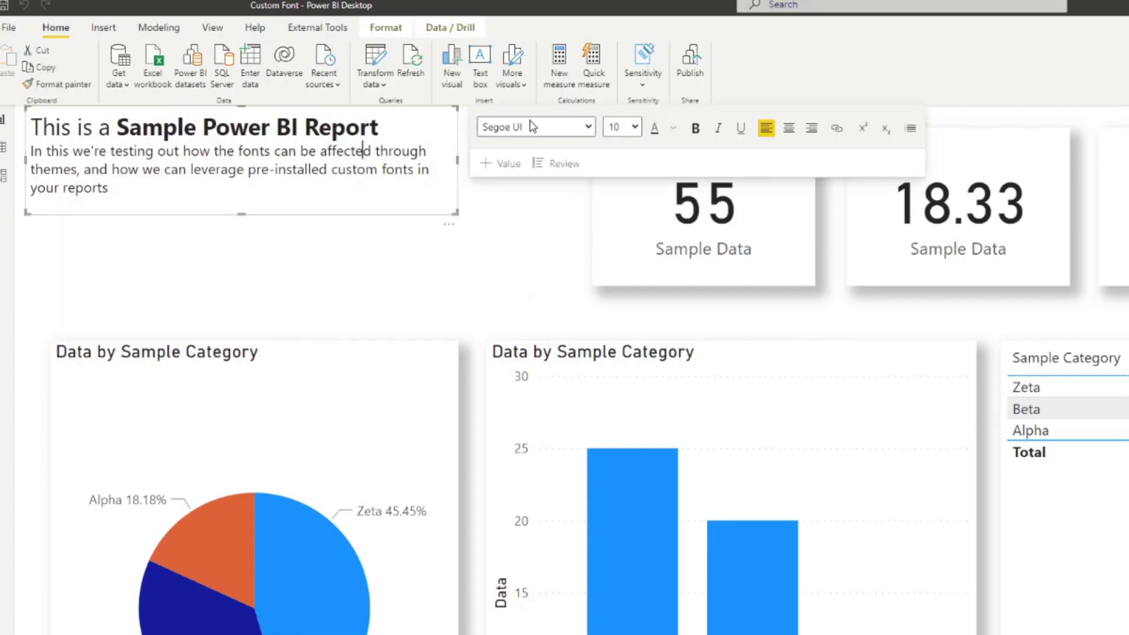
Deselect the text box and choose Customize current theme from the View Themes gallery
left_click(561, 134)
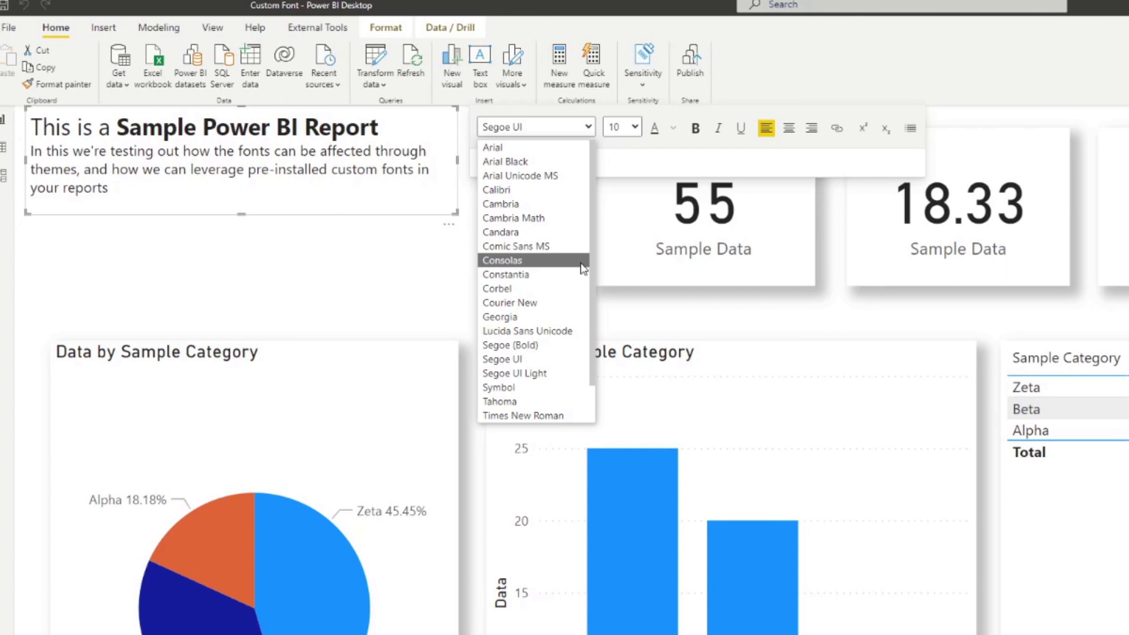
left_click(259, 259)
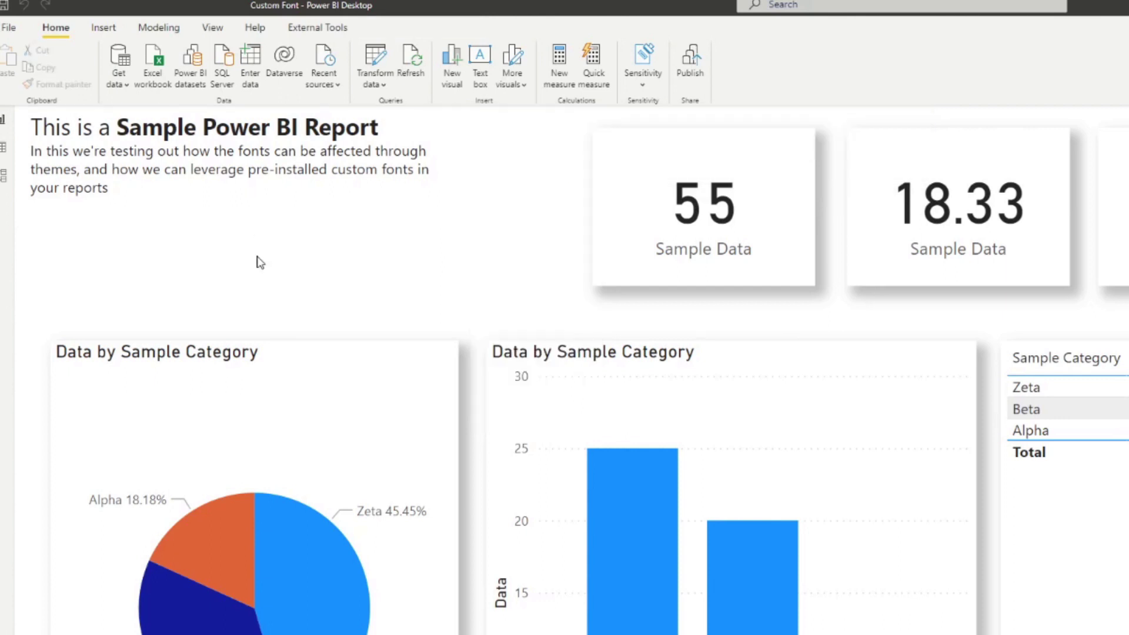
left_click(213, 29)
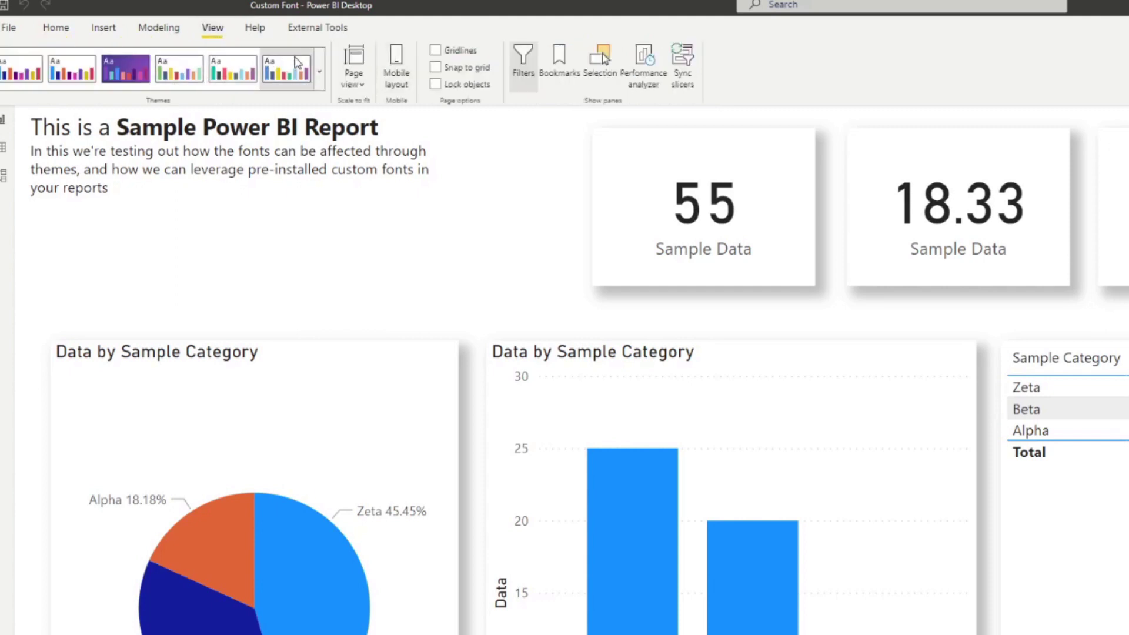
left_click(319, 71)
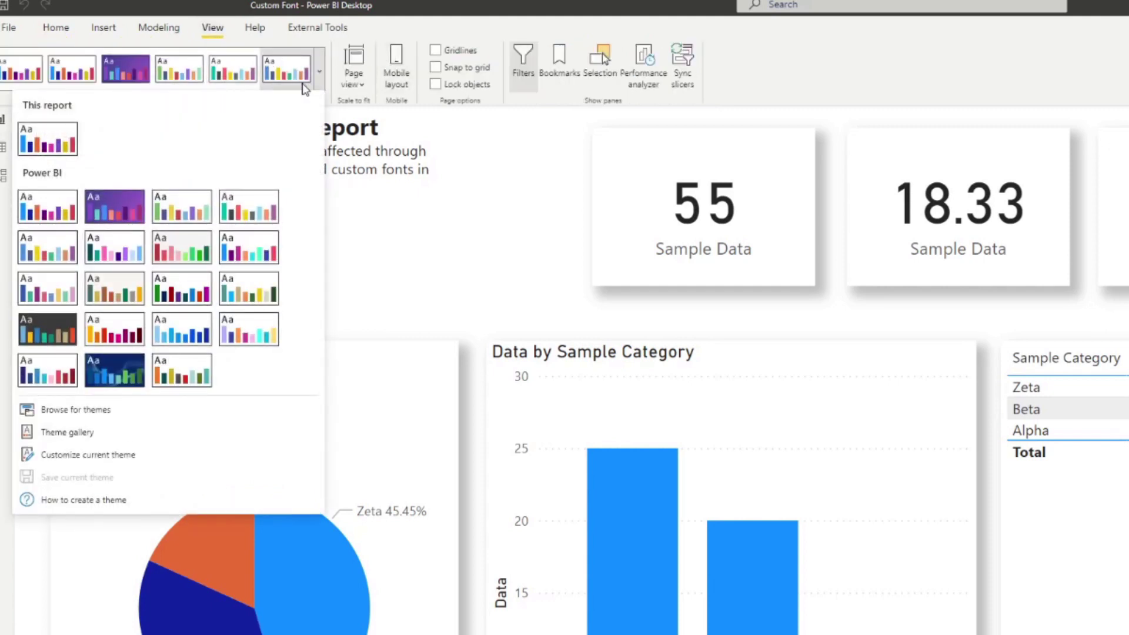
left_click(118, 454)
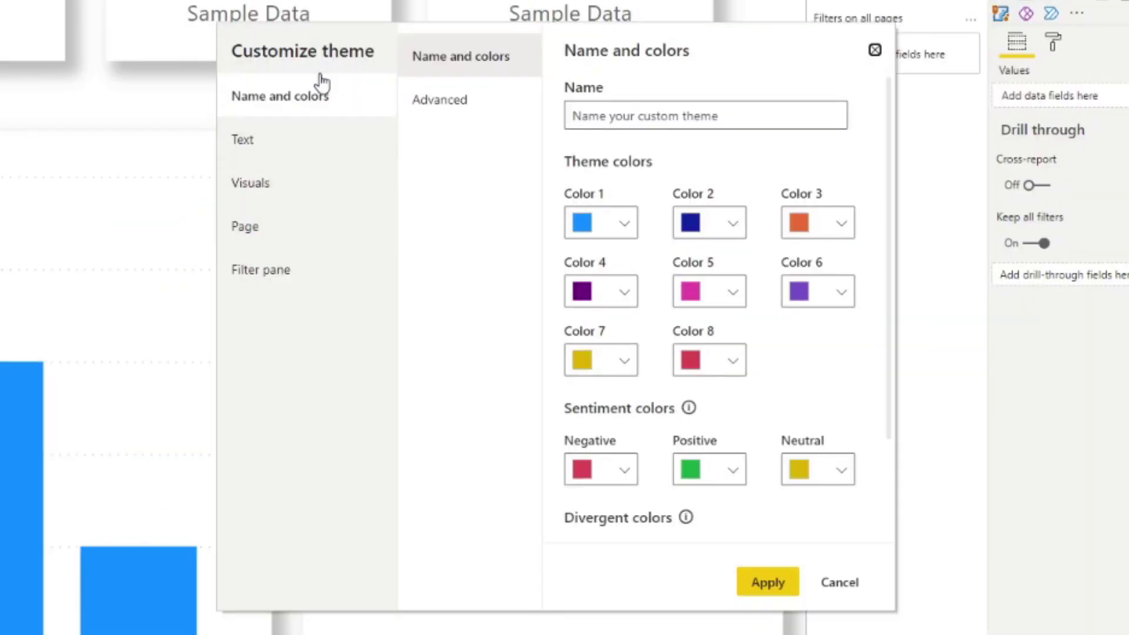
In the theme's Text settings, set the general text and title fonts to Arial
left_click(292, 141)
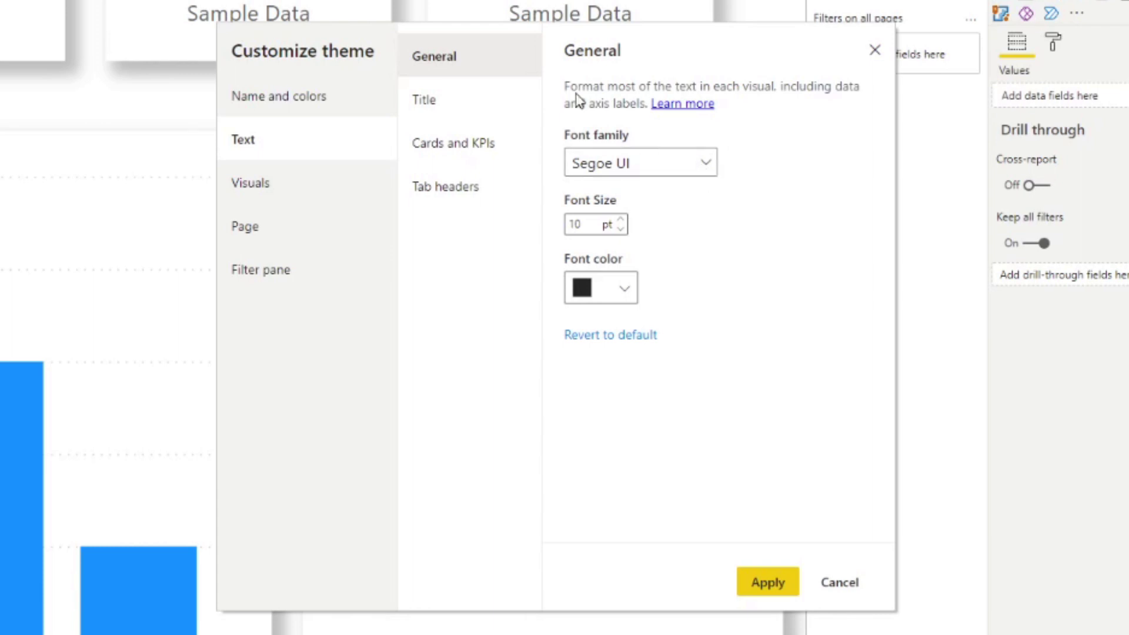
left_click(627, 171)
scroll(650, 320, "up", 5)
left_click(647, 185)
left_click(445, 102)
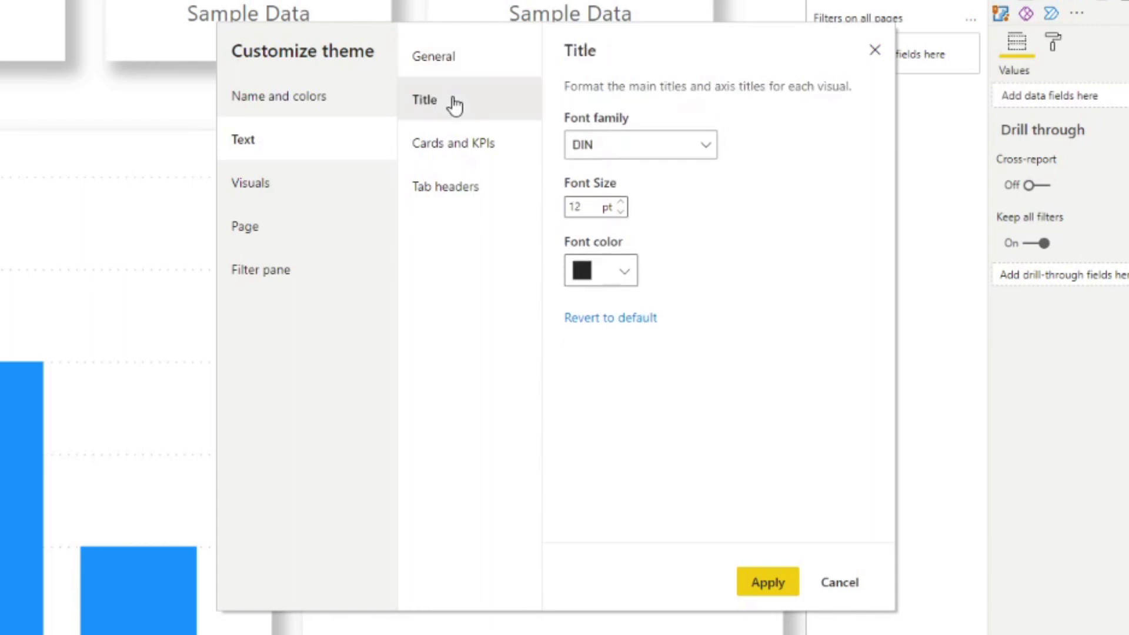
left_click(631, 151)
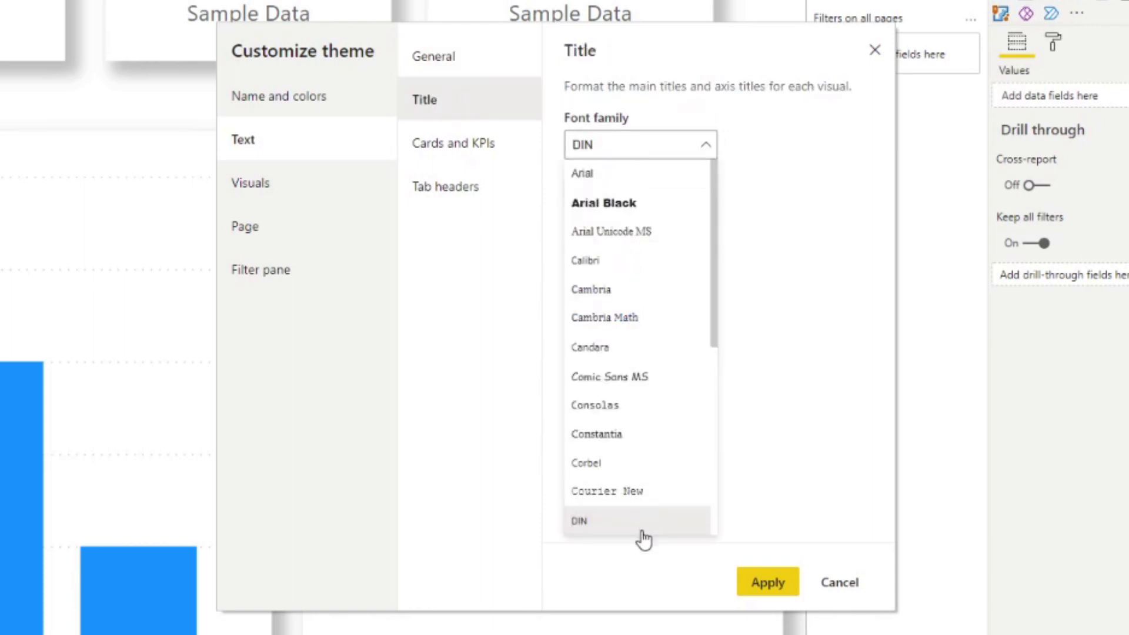
left_click(651, 177)
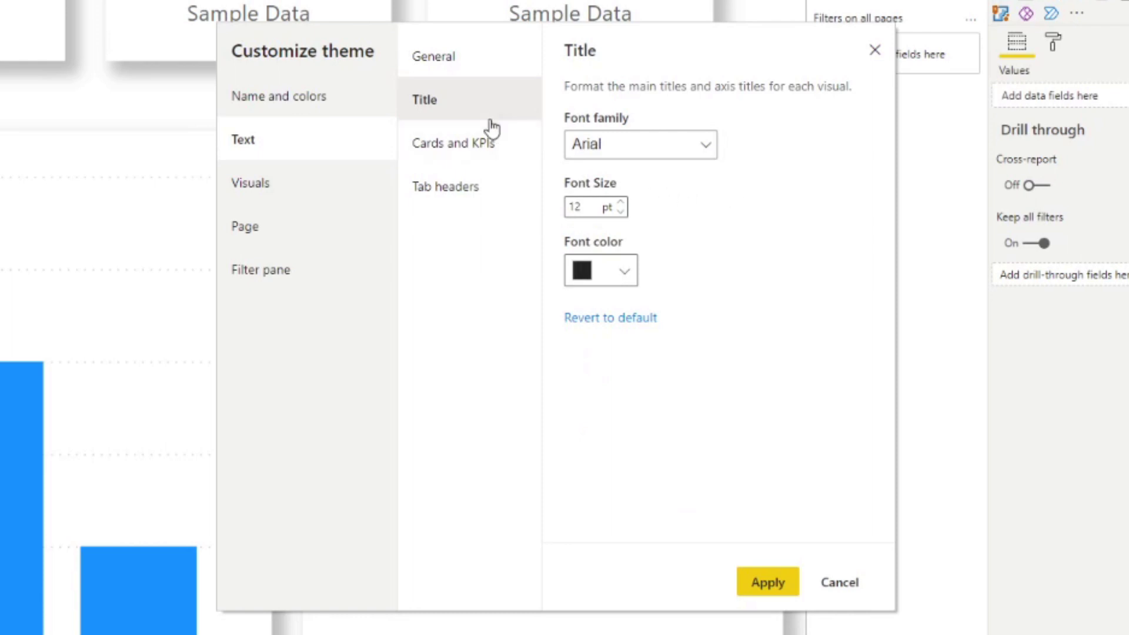
Set the Cards and KPIs and Tab headers font family to Arial
left_click(486, 143)
left_click(641, 147)
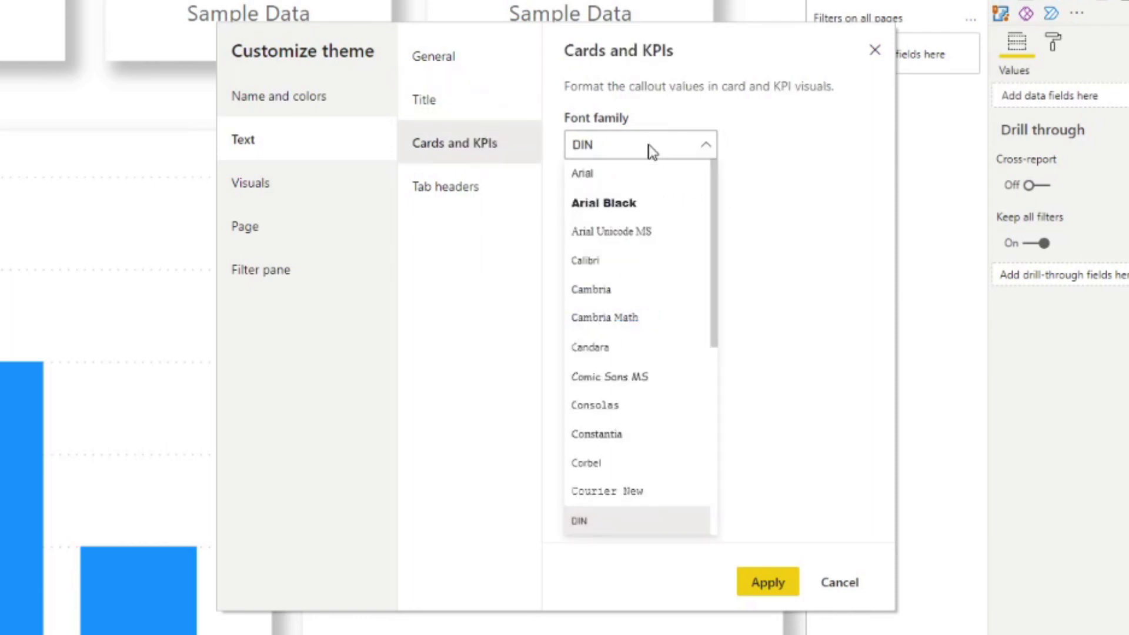
left_click(635, 176)
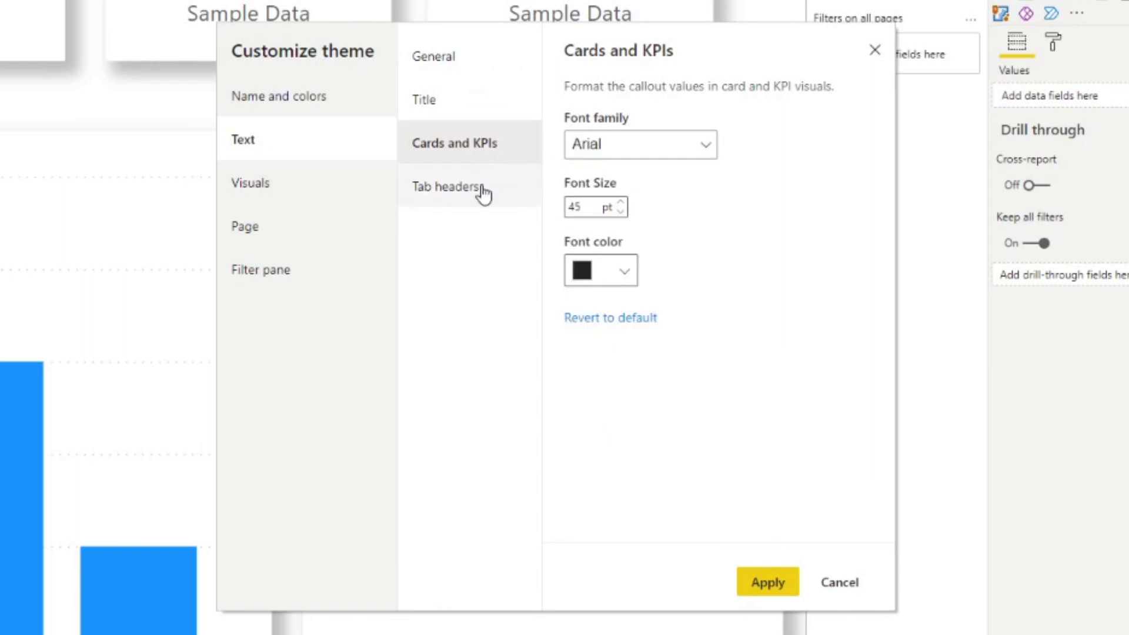
left_click(481, 193)
left_click(641, 151)
scroll(646, 235, "up", 6)
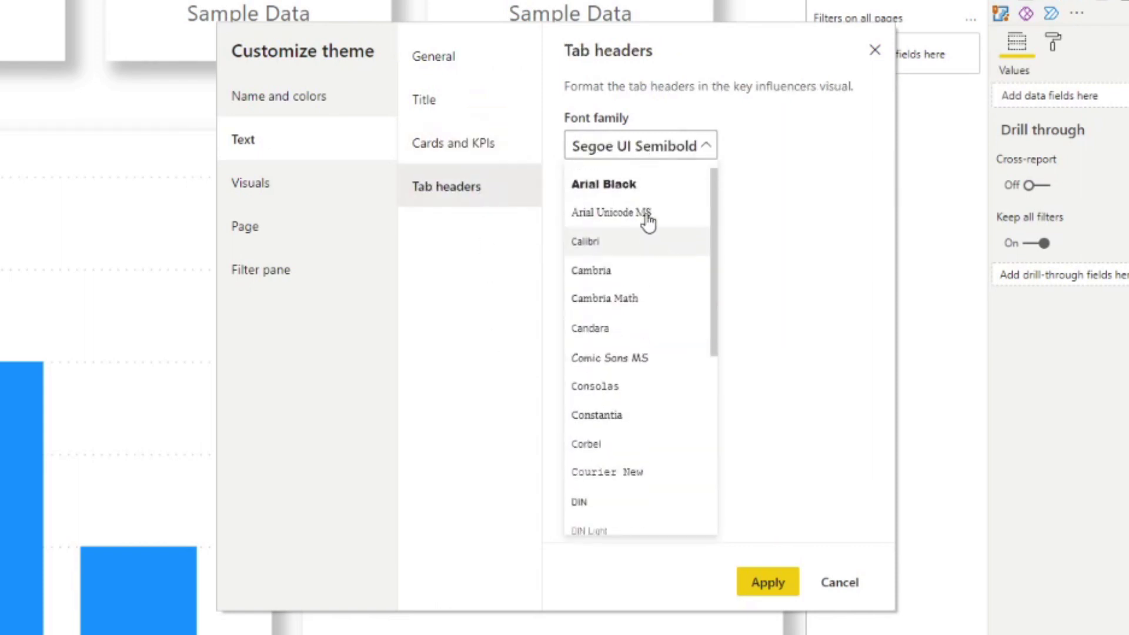
left_click(643, 176)
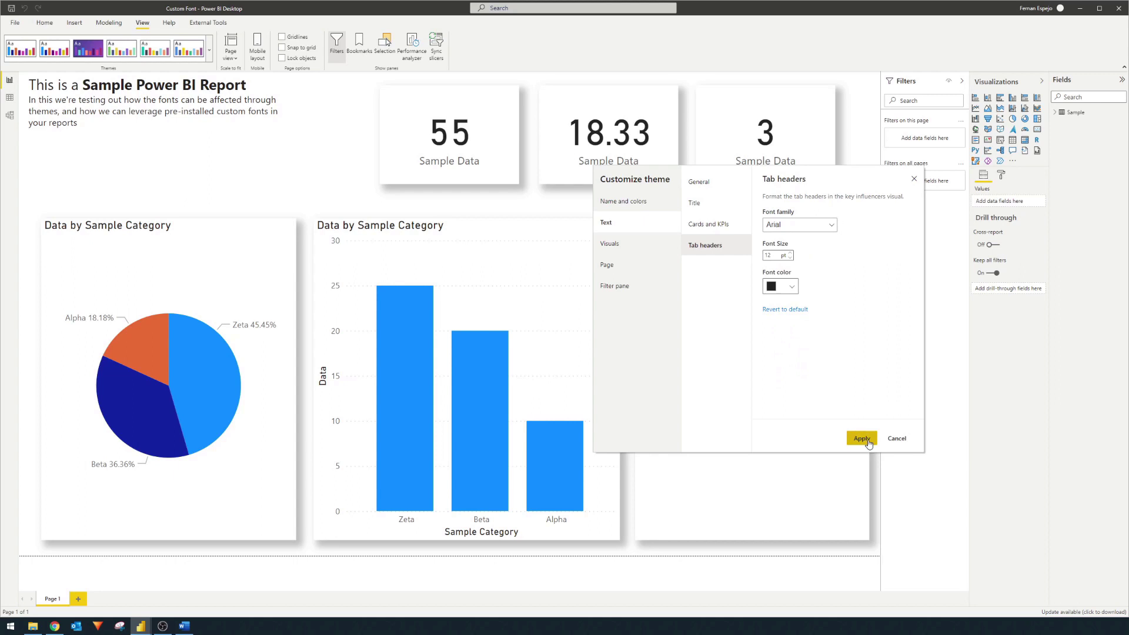
Apply the Arial theme, then choose Save current theme from the Themes gallery
left_click(767, 582)
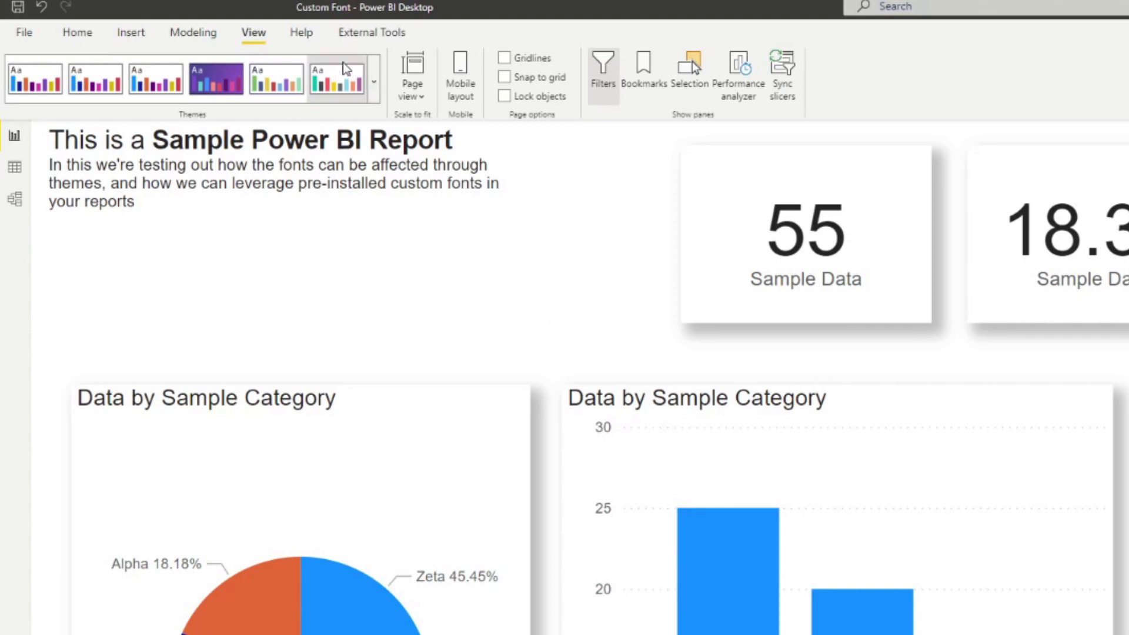
left_click(374, 87)
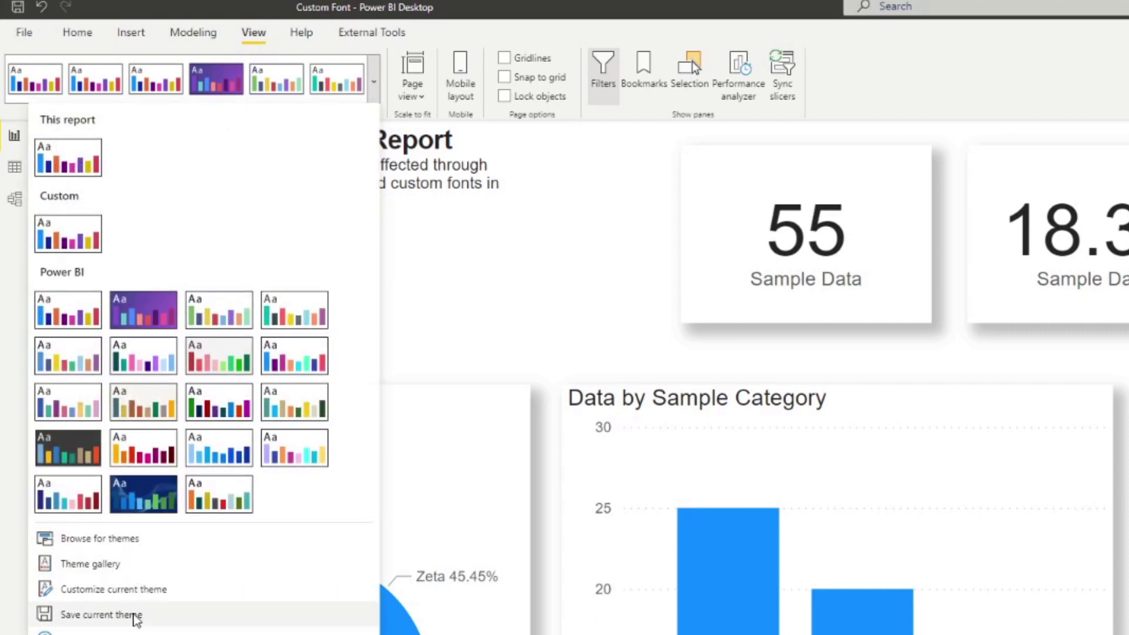
left_click(101, 615)
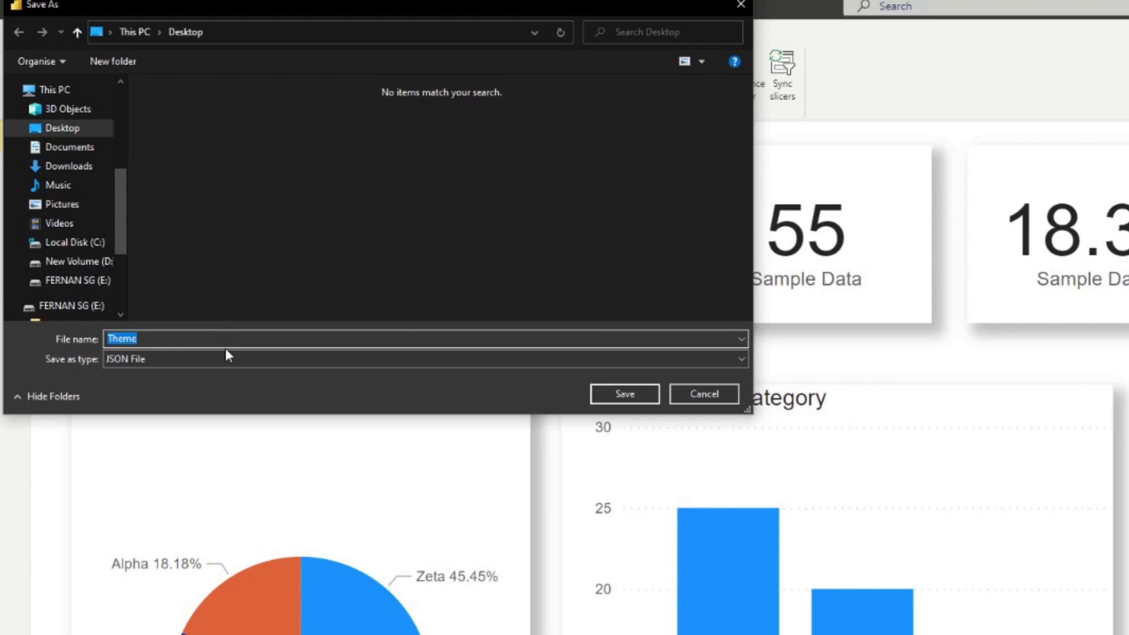
Save the theme as 'Theme' JSON on the Desktop and open it with Notepad
left_click(646, 393)
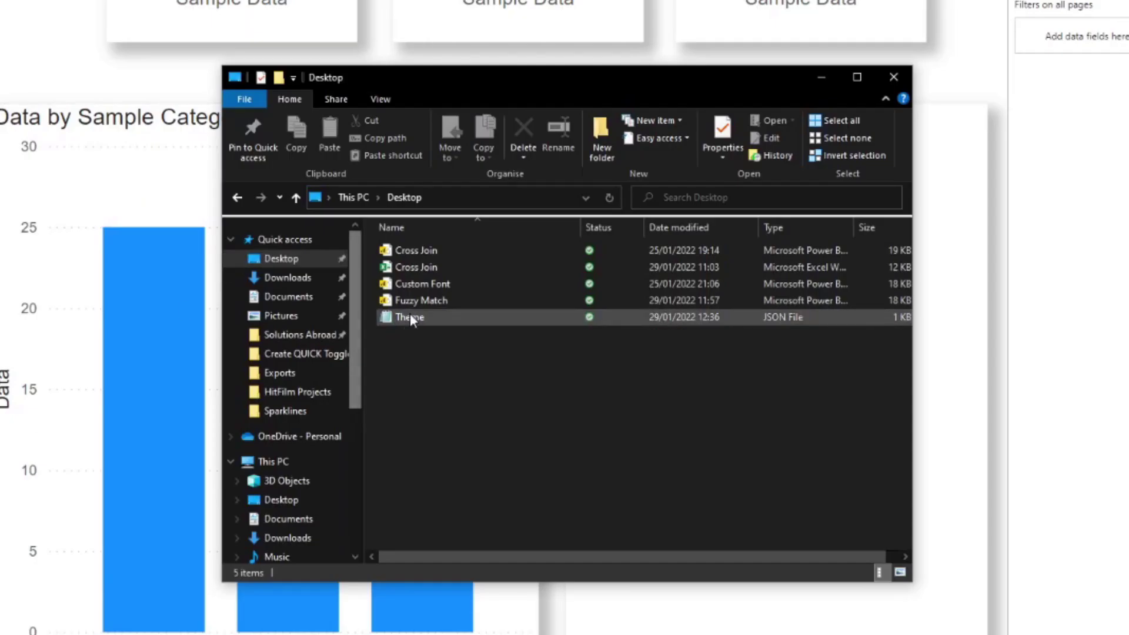
left_click(410, 318)
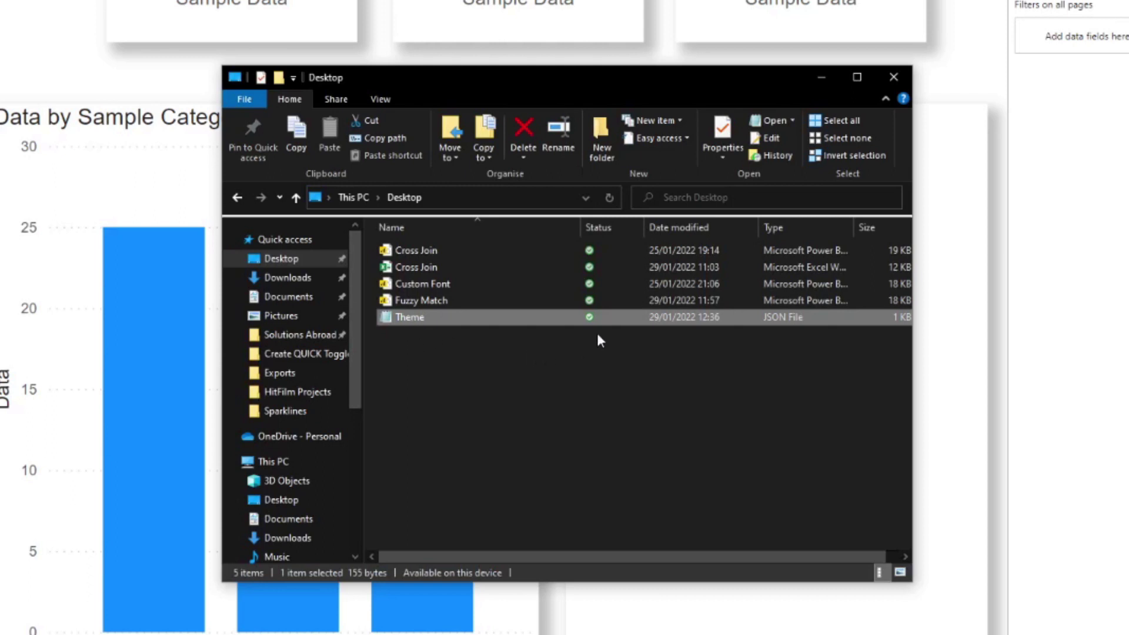
right_click(414, 316)
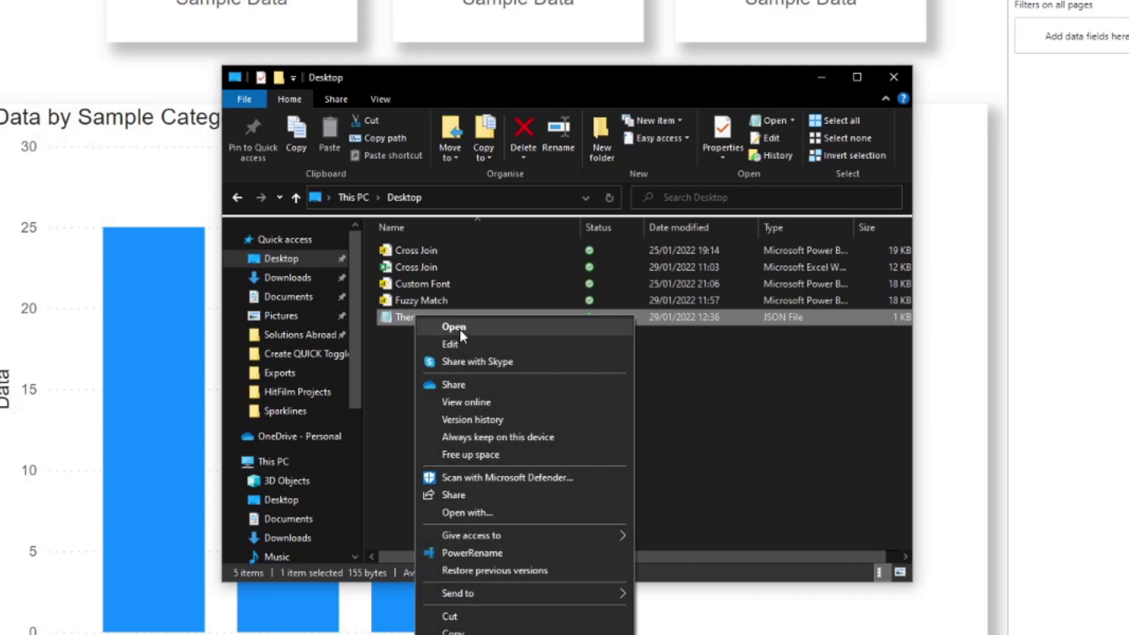
left_click(404, 337)
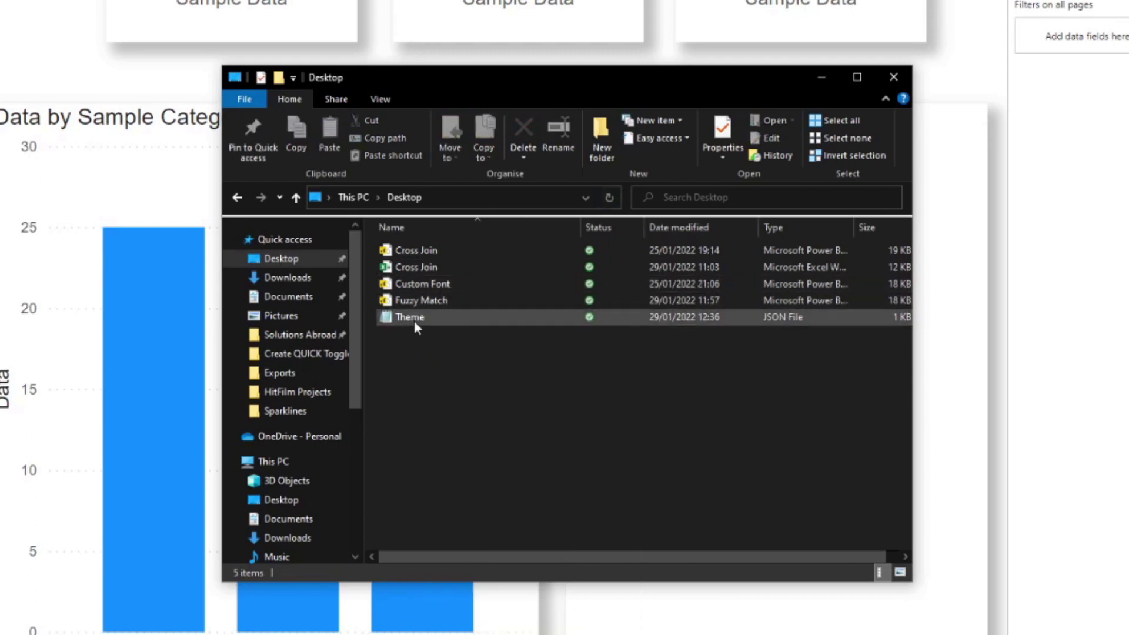
right_click(413, 319)
left_click(499, 520)
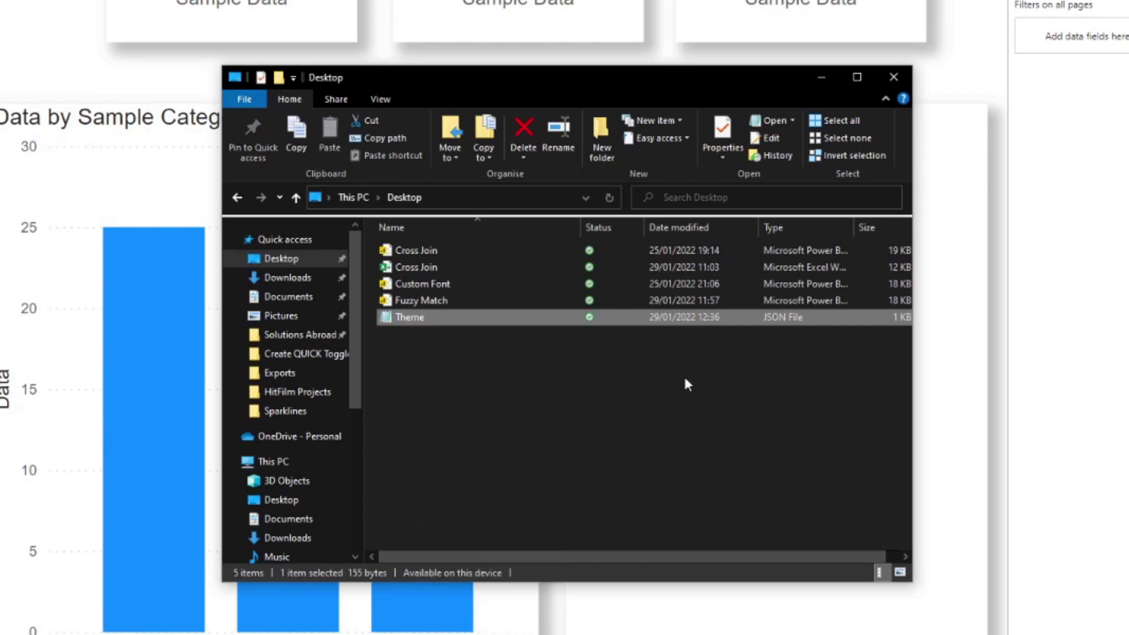
left_click(694, 69)
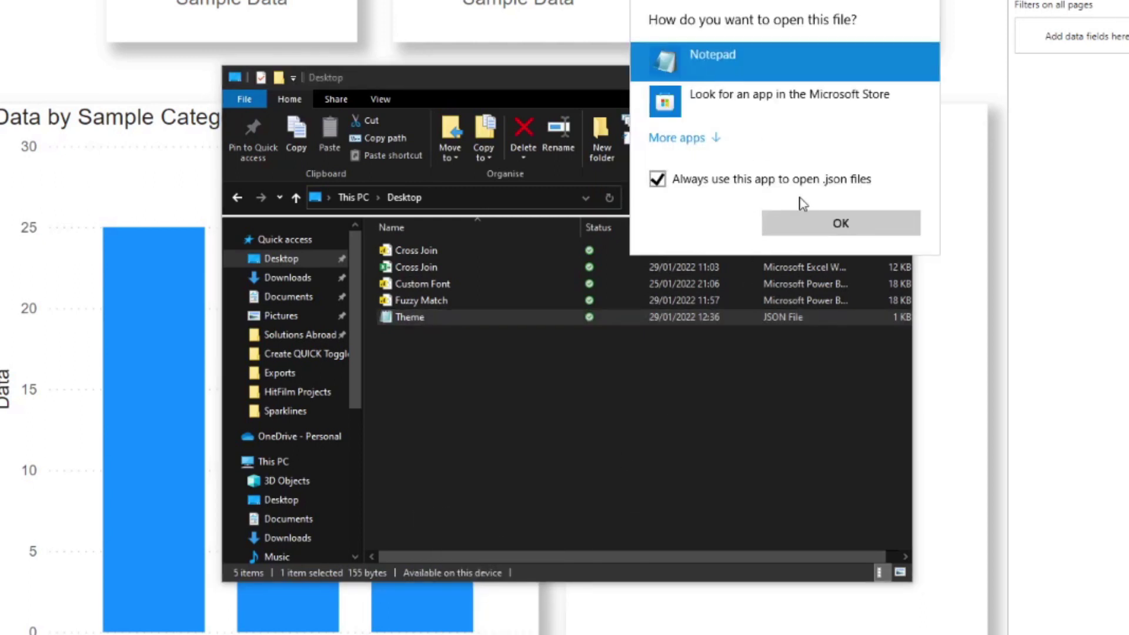
Change the label, callout, title and header fontFace values from Arial to Anton and save
left_click(811, 220)
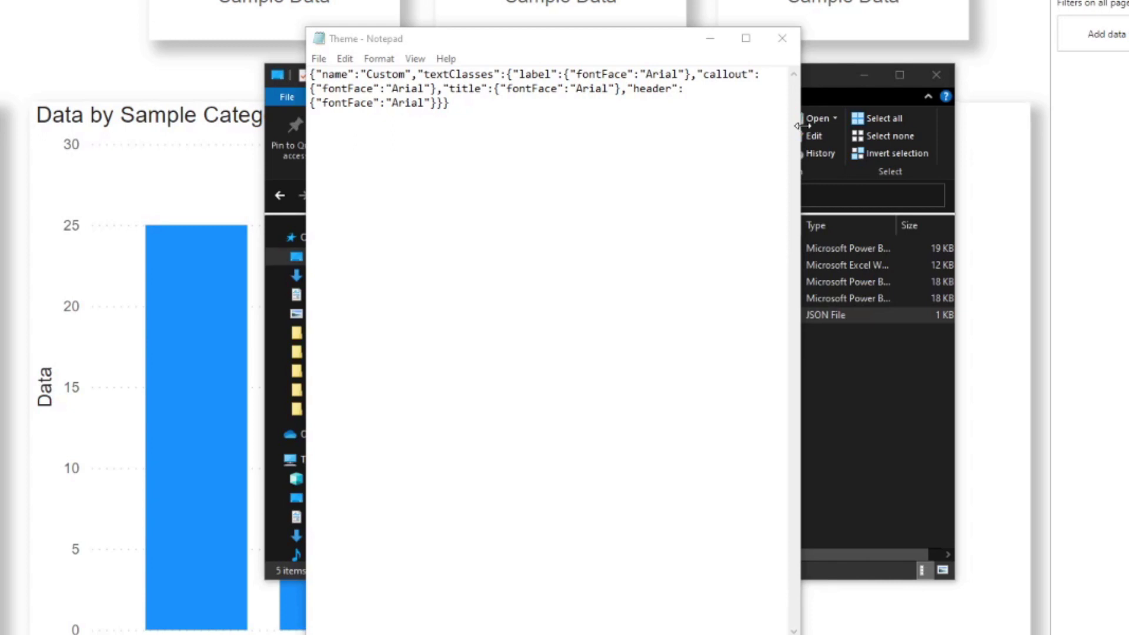
left_click(678, 74)
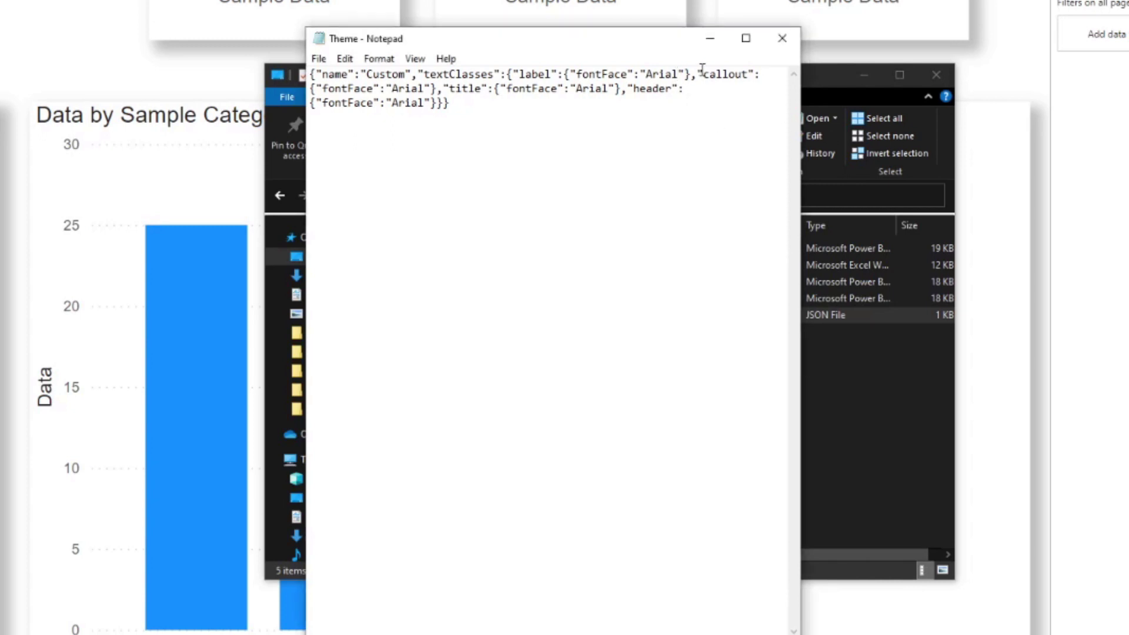
key("BackSpace")
key("BackSpace")
key("BackSpace")
type("nton")
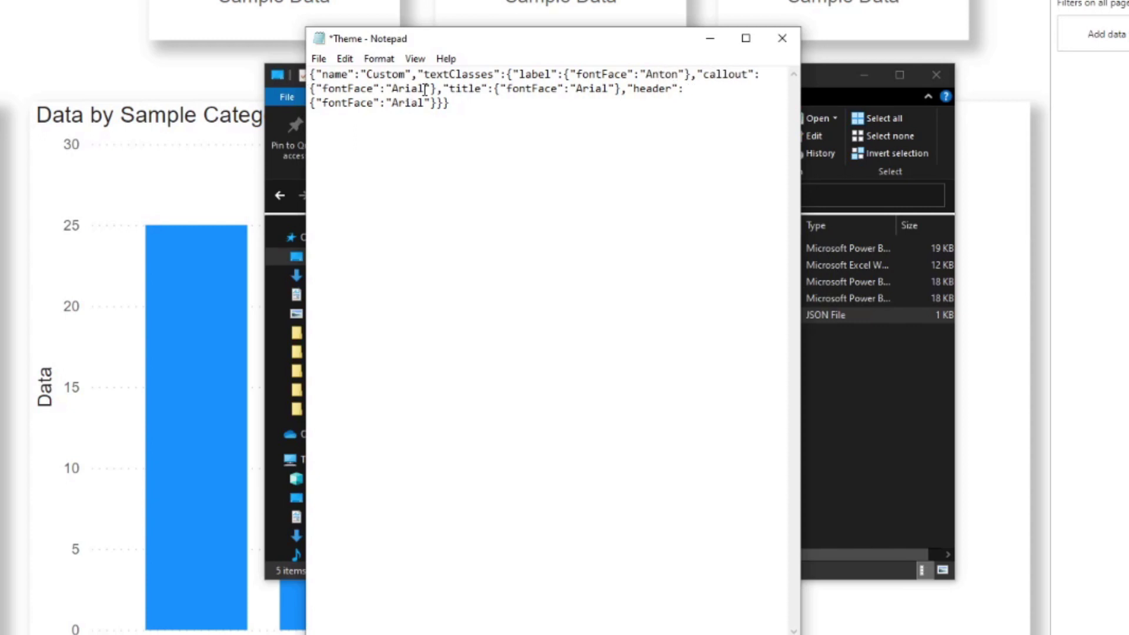
left_click_drag(423, 88, 398, 88)
type("nton")
left_click_drag(611, 89, 582, 93)
type("nton")
left_click_drag(424, 104, 401, 106)
type("nton")
left_click(318, 59)
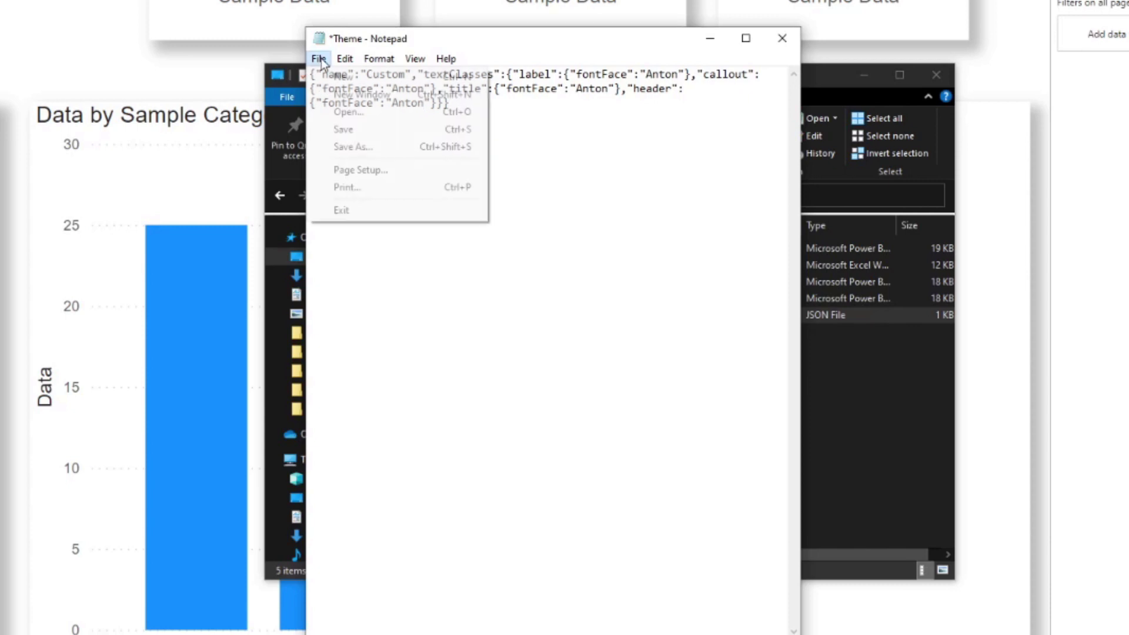
left_click(344, 128)
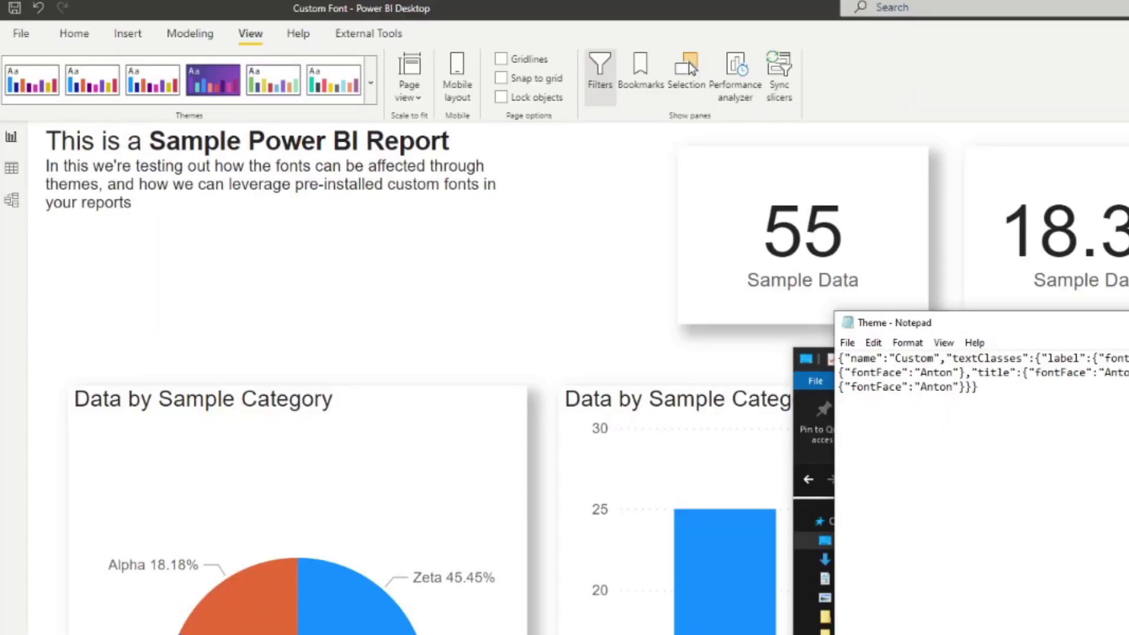
Close Notepad and import the edited 'Theme' file via Browse for themes, confirming the import
left_click(782, 38)
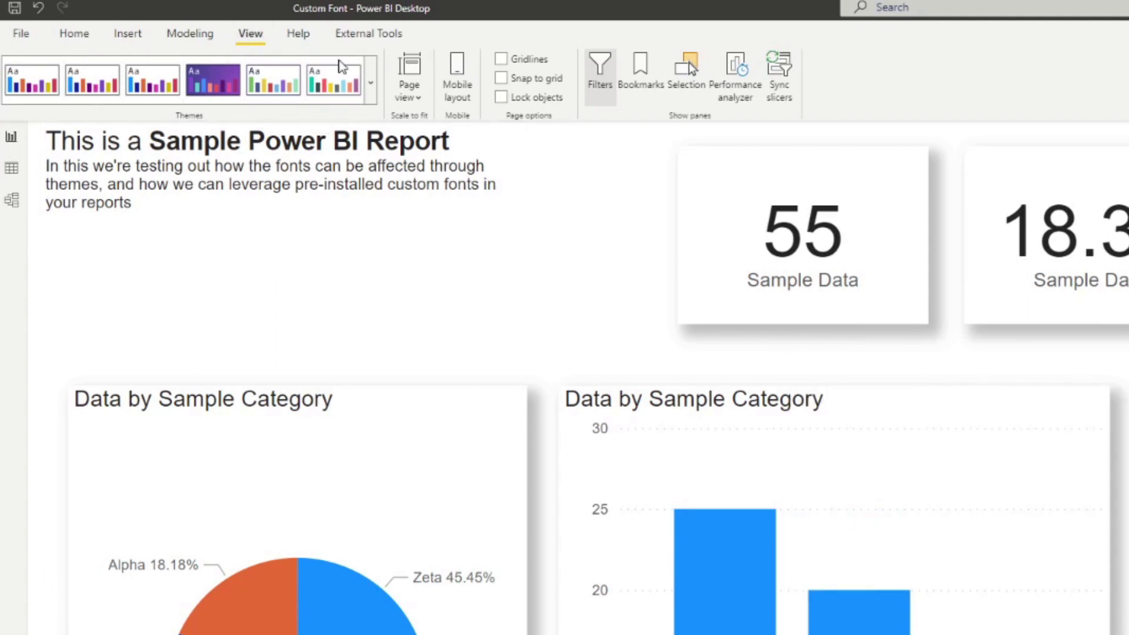
left_click(372, 79)
left_click(372, 78)
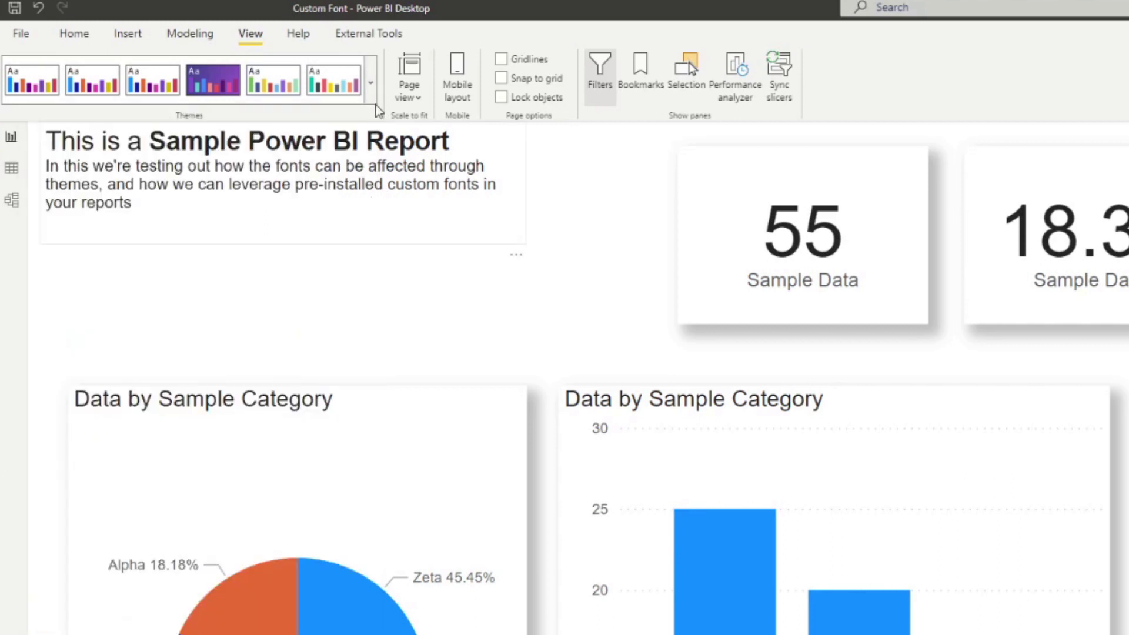
left_click(371, 83)
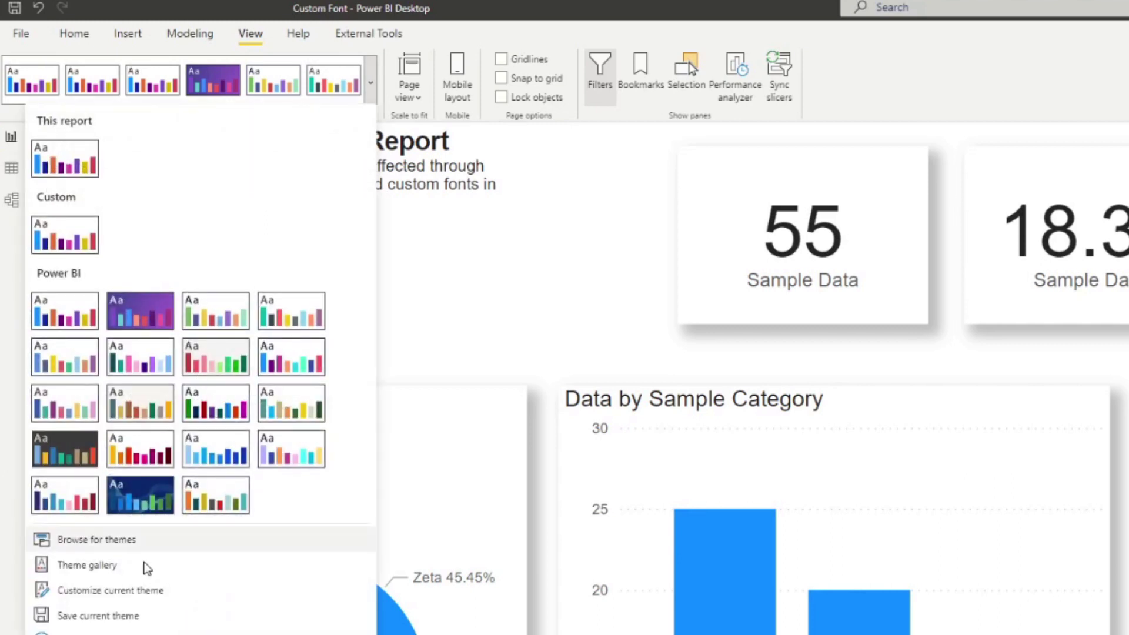
left_click(132, 542)
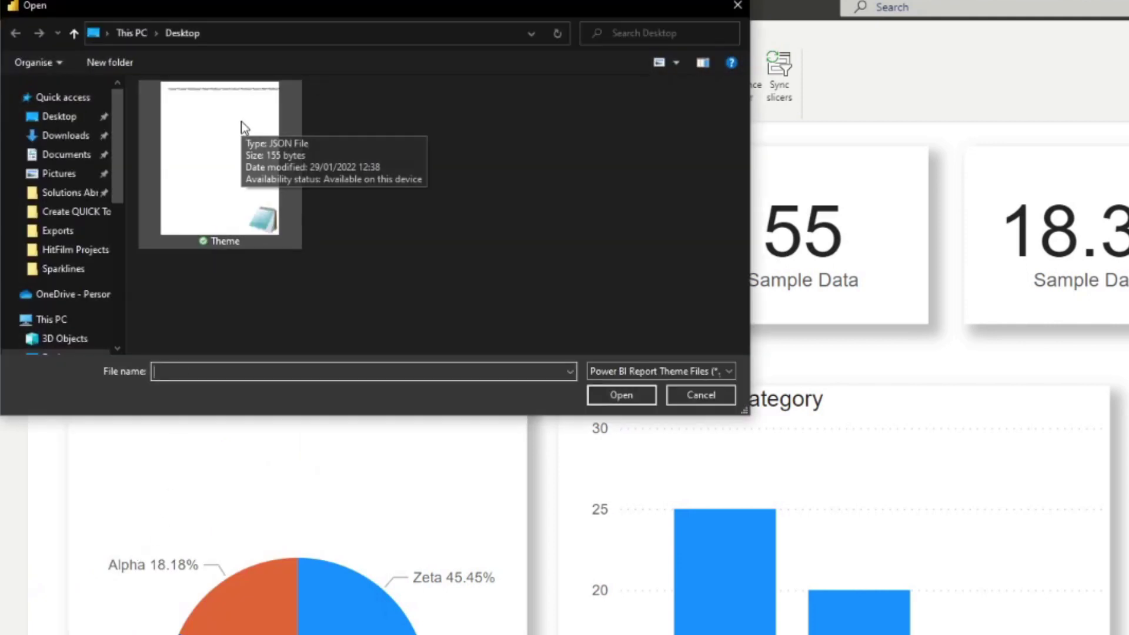
left_click(238, 187)
double_click(238, 186)
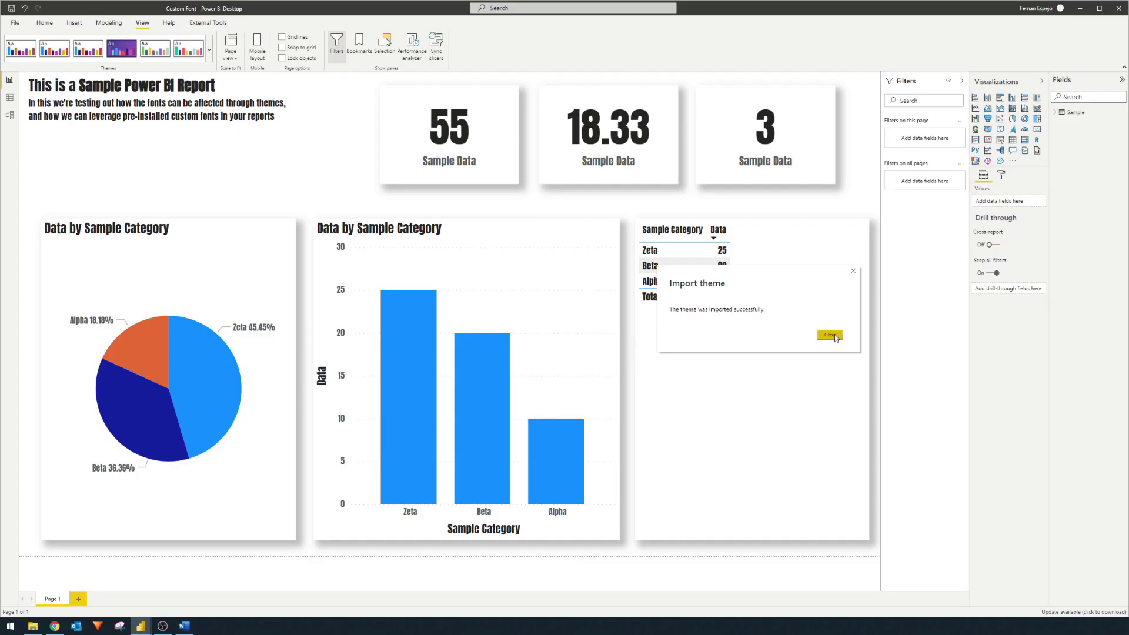
key("Return")
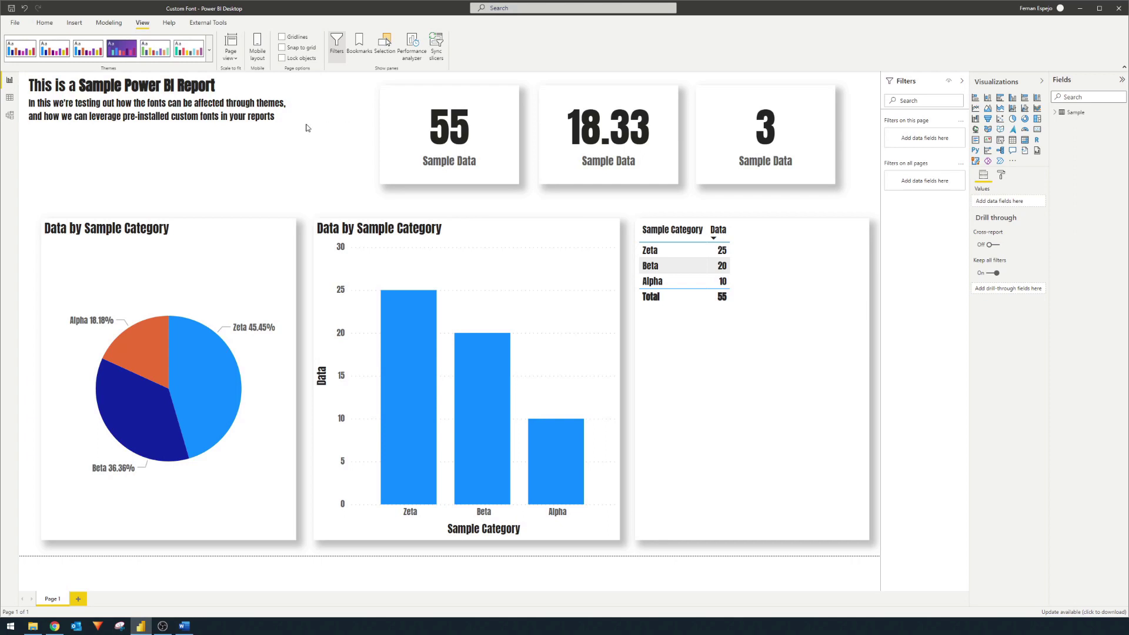
left_click(264, 116)
left_click(352, 86)
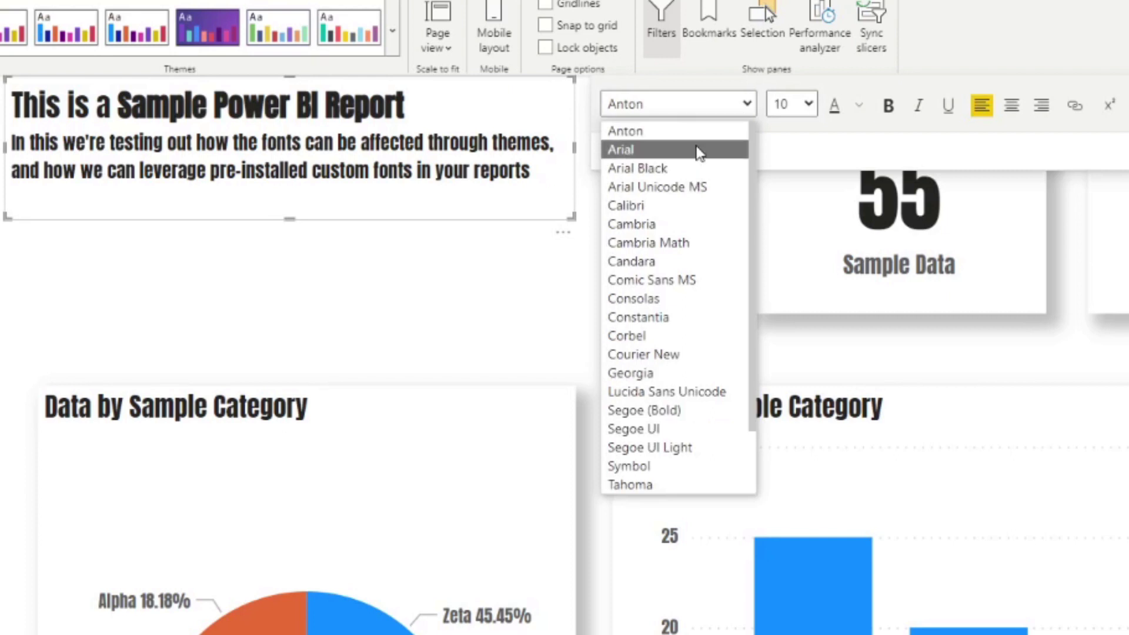
scroll(695, 372, "down", 1)
scroll(690, 309, "up", 1)
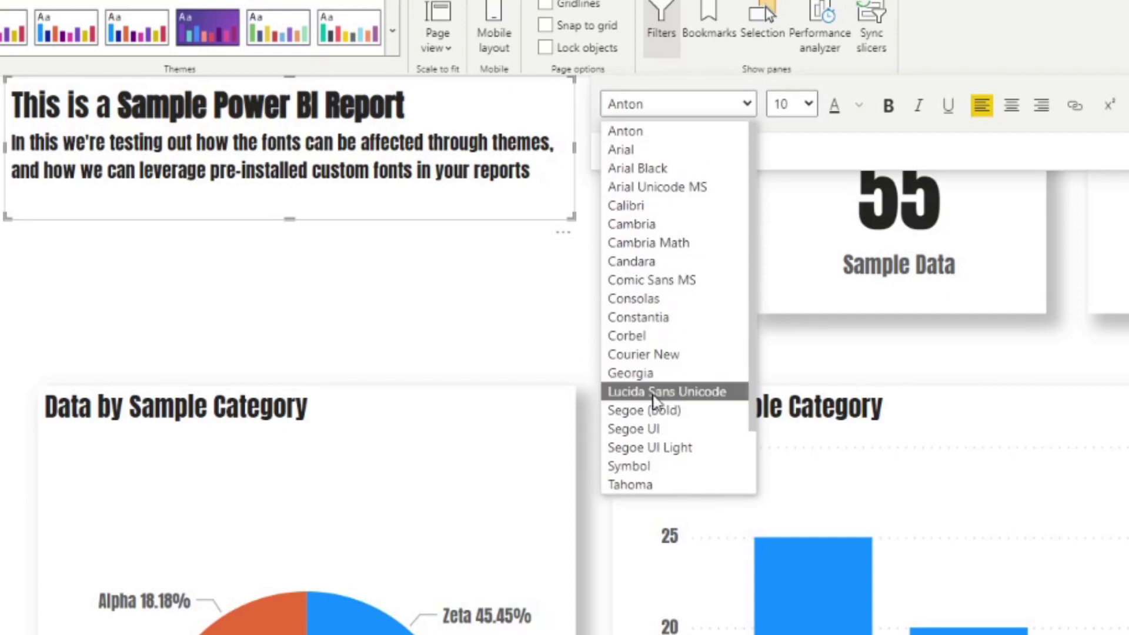
left_click(431, 304)
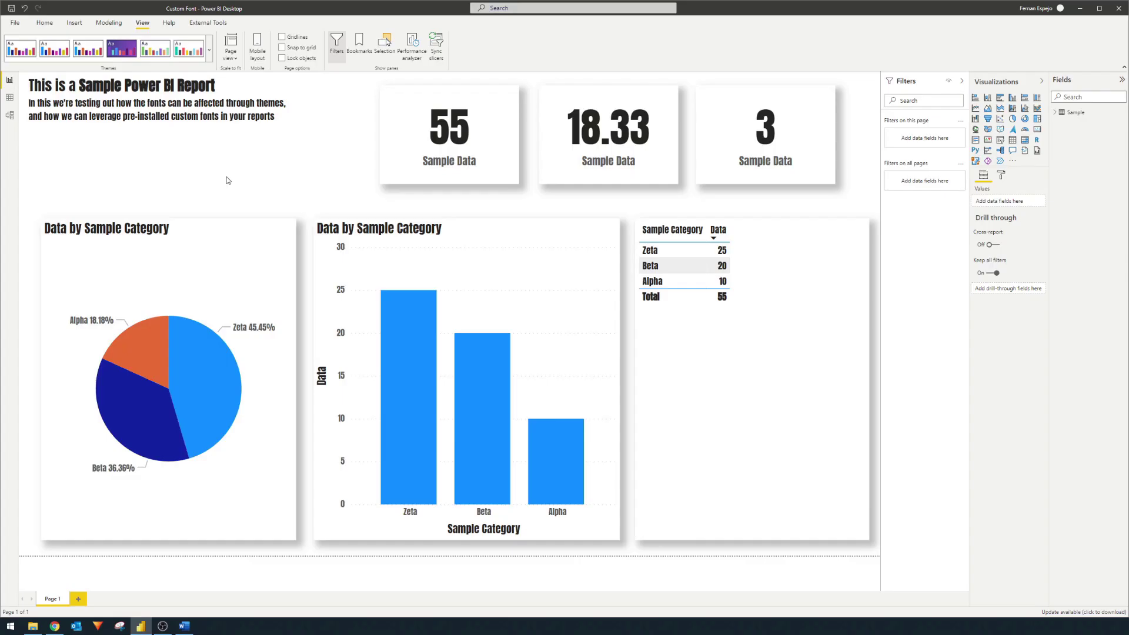